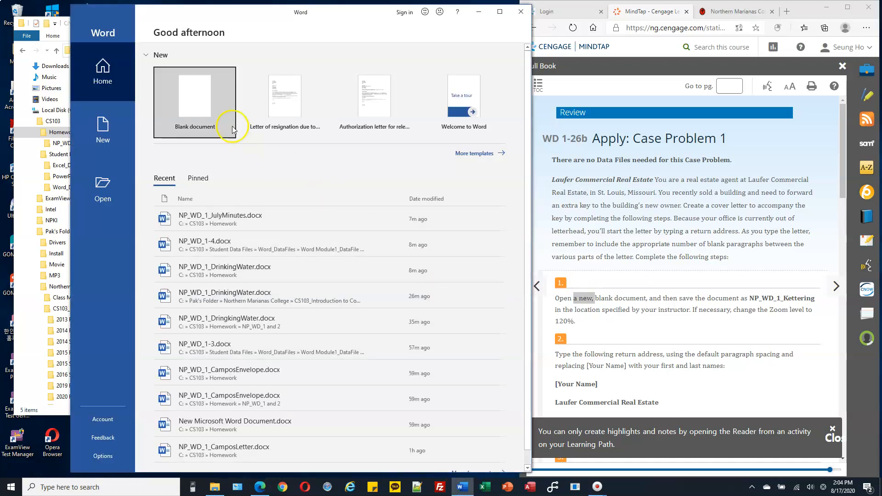
Copy the file name NP_WD_1_Kettering from the assignment instructions.
click(233, 130)
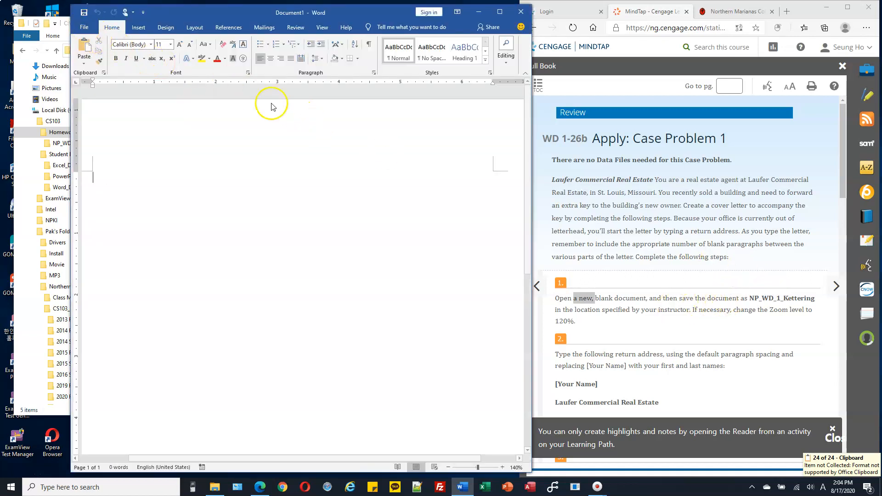
click(751, 298)
drag(751, 298, 815, 298)
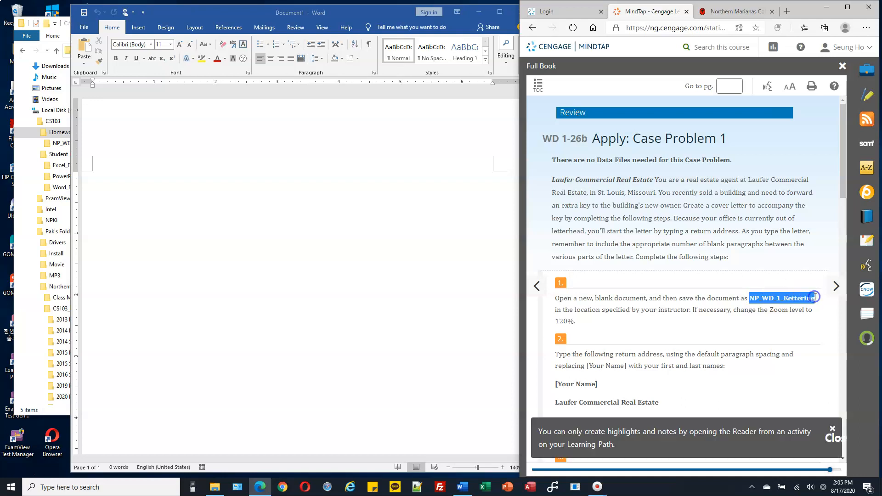
key(ctrl+c)
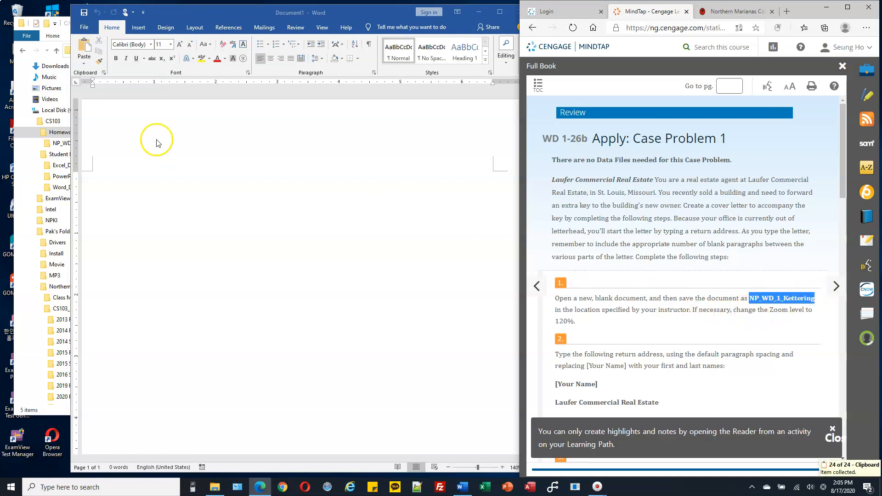
Open the Save As dialog for the blank document and browse to the CS103 Homework folder on Local Disk (C:).
click(86, 32)
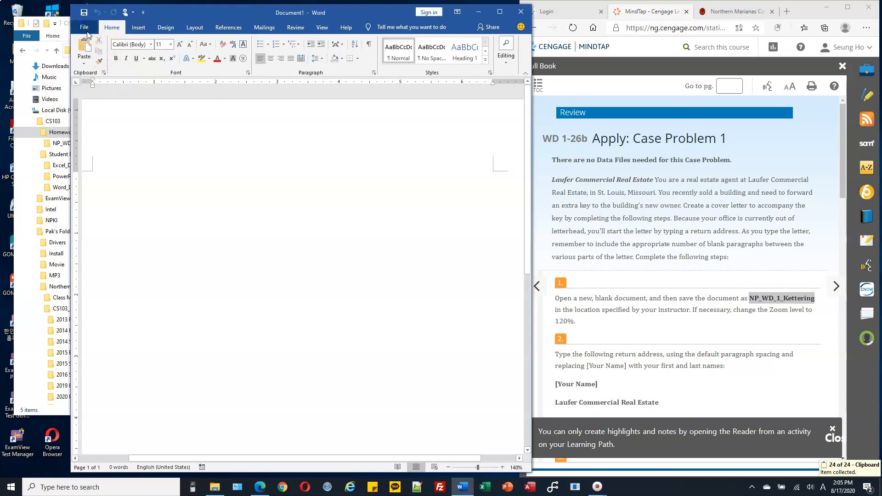
click(87, 32)
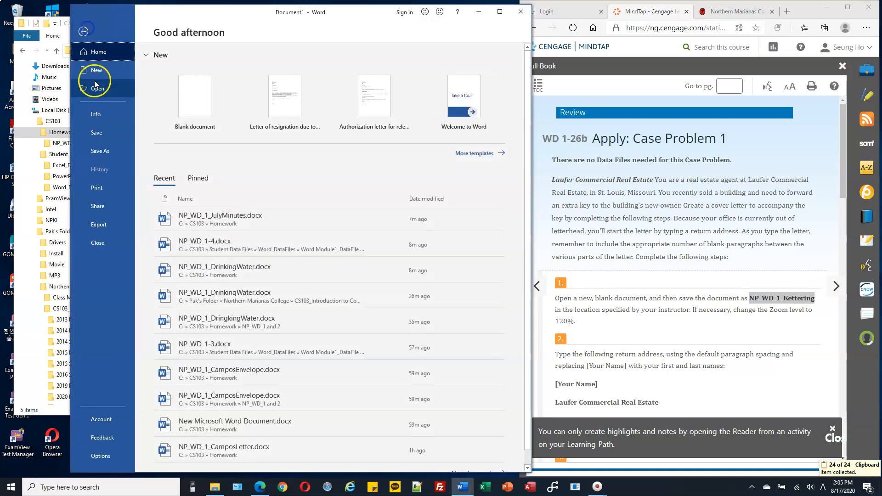
click(107, 153)
click(210, 178)
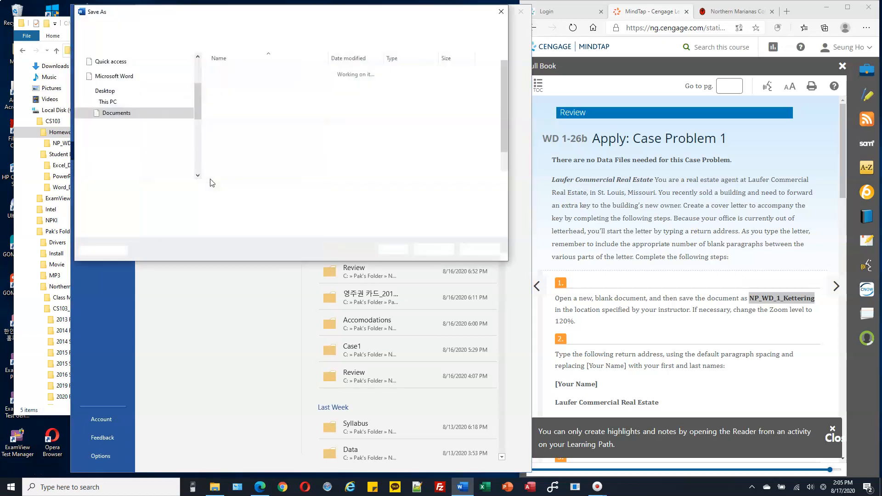
drag(198, 103, 198, 160)
click(87, 124)
click(121, 59)
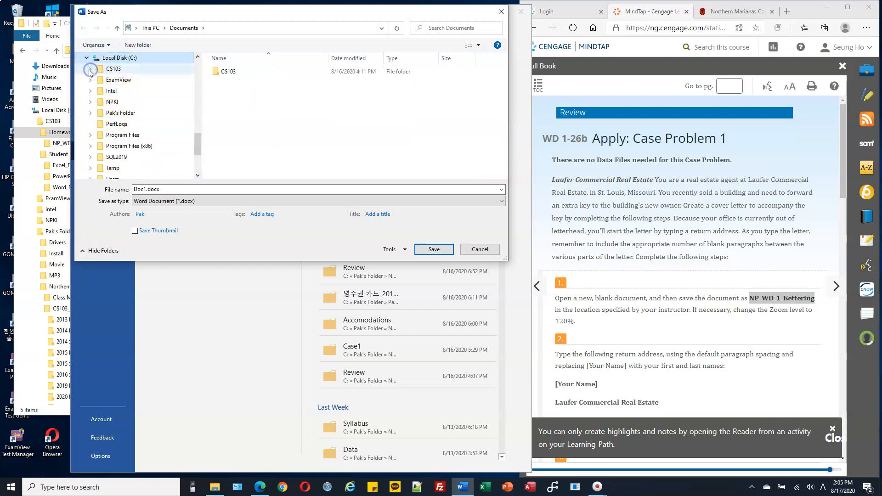
click(106, 69)
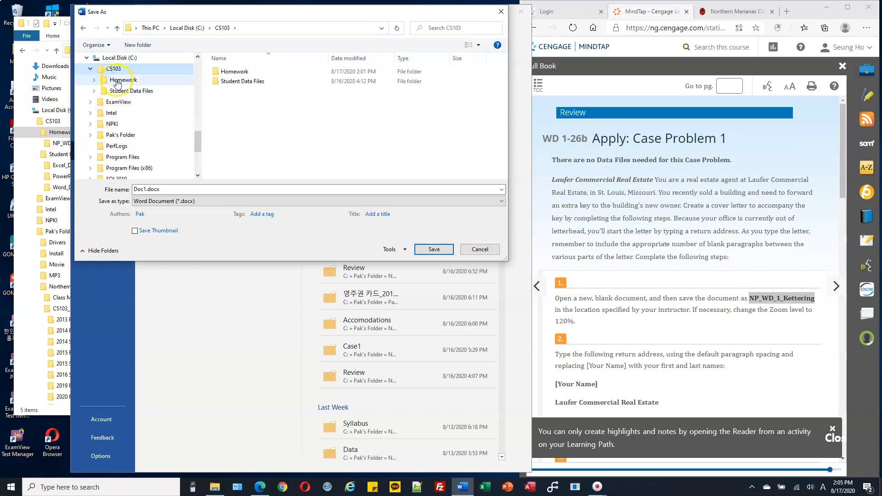
click(186, 81)
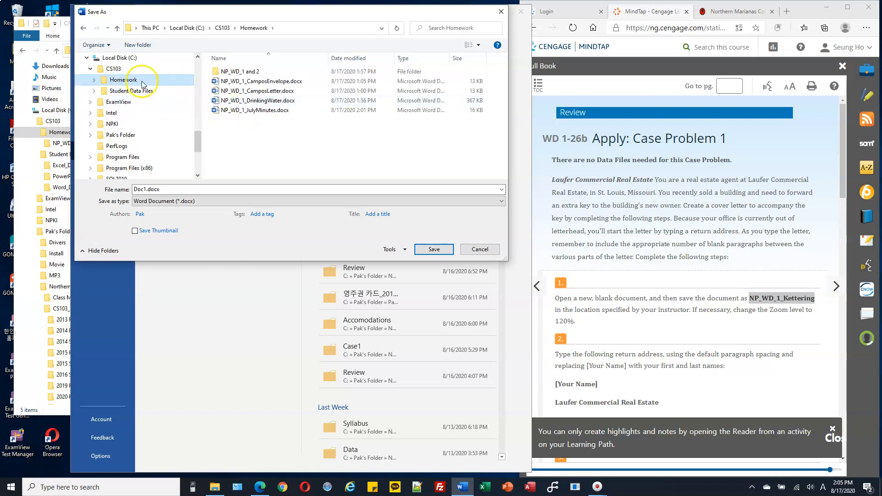
click(119, 72)
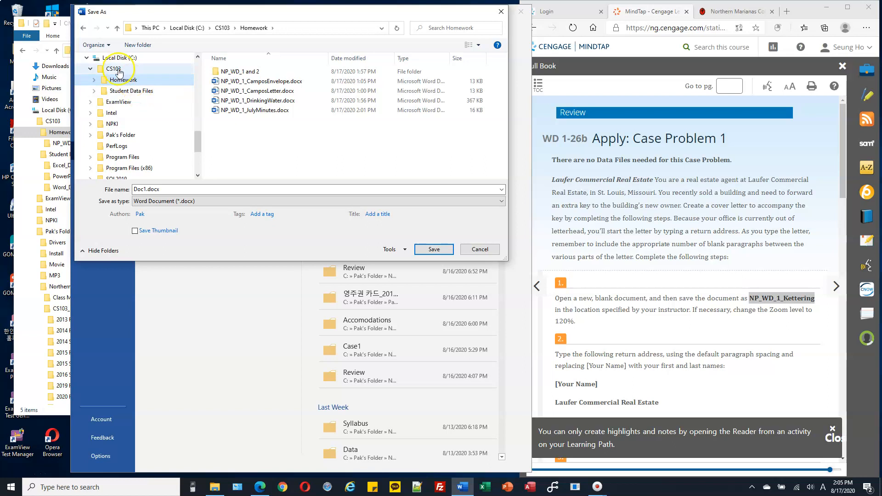
Paste NP_WD_1_Kettering as the file name and save the document.
click(182, 191)
key(ctrl+v)
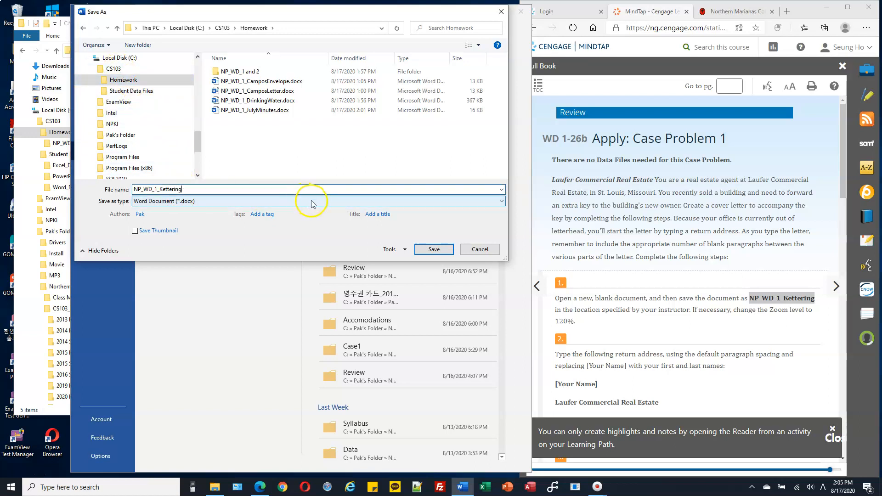
click(434, 249)
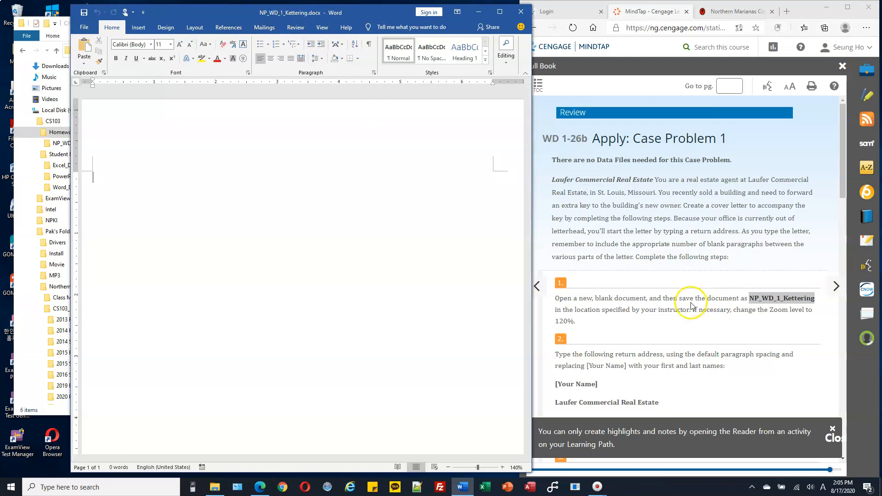
Type your full name and Laufer Commercial real Estate as the first two return address lines.
scroll(580, 255, down, 3)
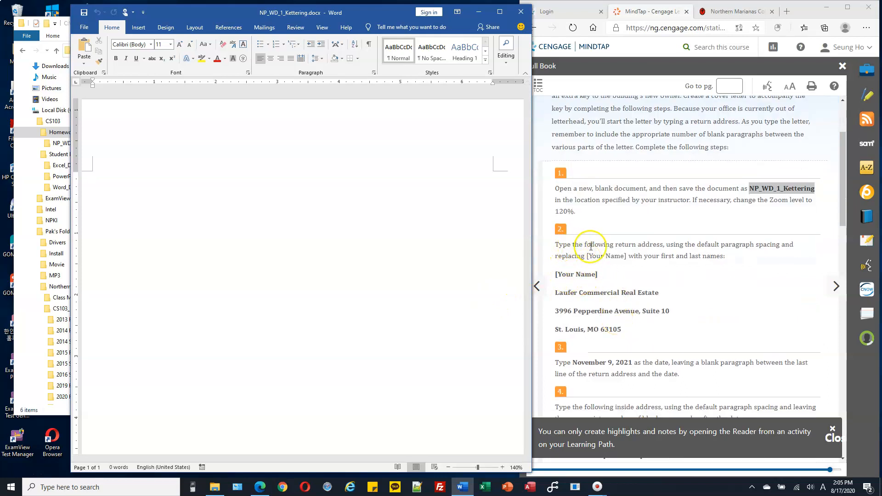
click(260, 168)
text(Sean Pak)
key(Return)
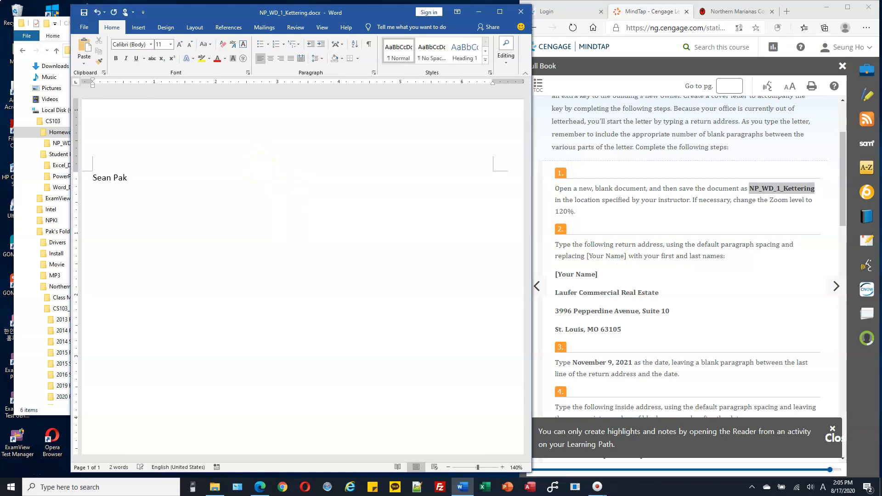
text(laufer Comme)
text(rcial real Estate)
text(399)
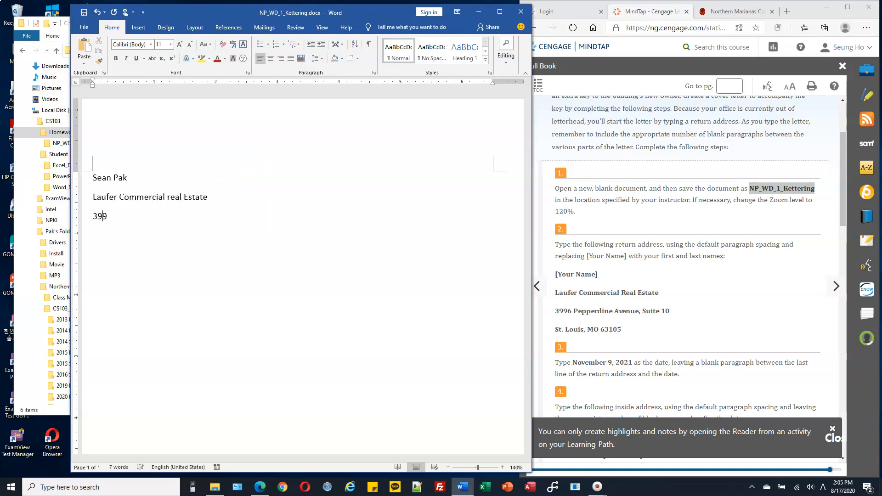
text(6 Pepperdine Avenue, Suite 10St. Louis)
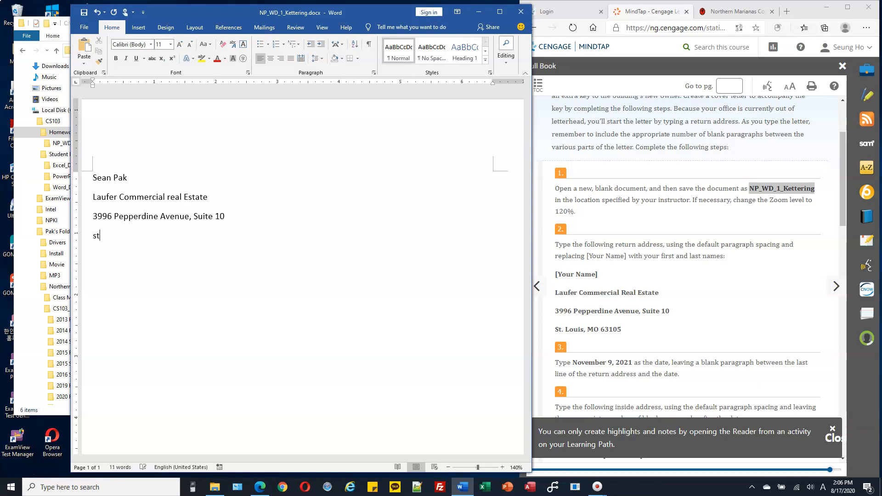
text(, MO 63105)
Add the return address line St. Louis, MO 63105.
scroll(571, 248, down, 2)
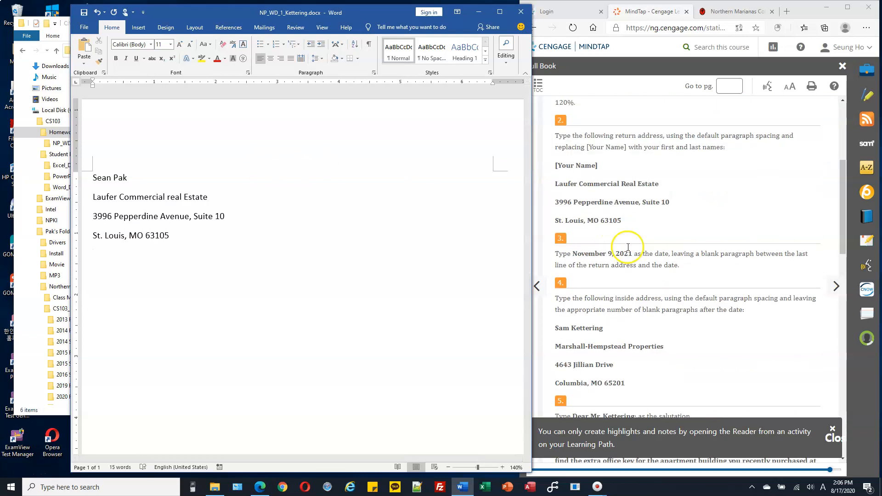
Compare the typed name line against the [Your Name] placeholder in the instructions.
drag(556, 164, 597, 168)
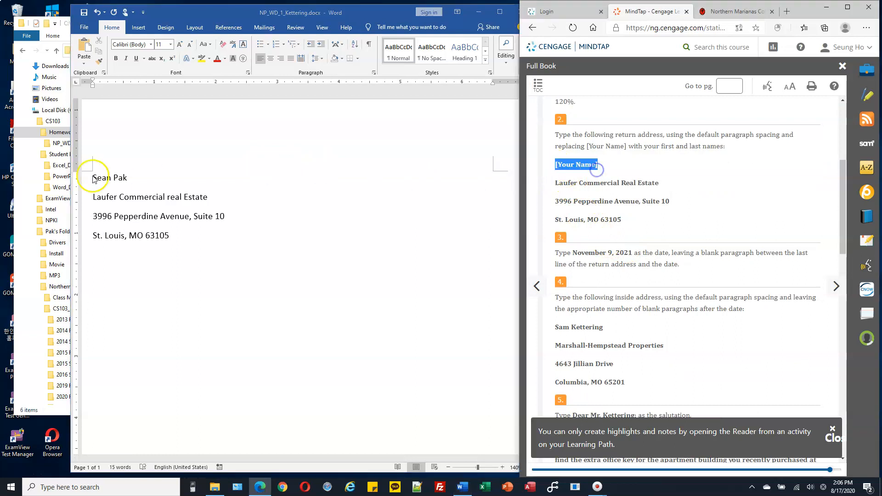
click(132, 179)
drag(92, 179, 128, 178)
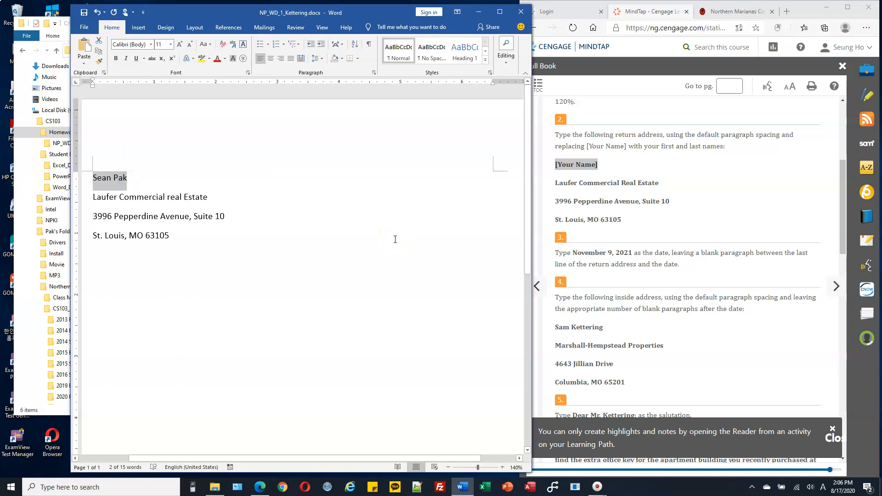
click(585, 262)
click(264, 241)
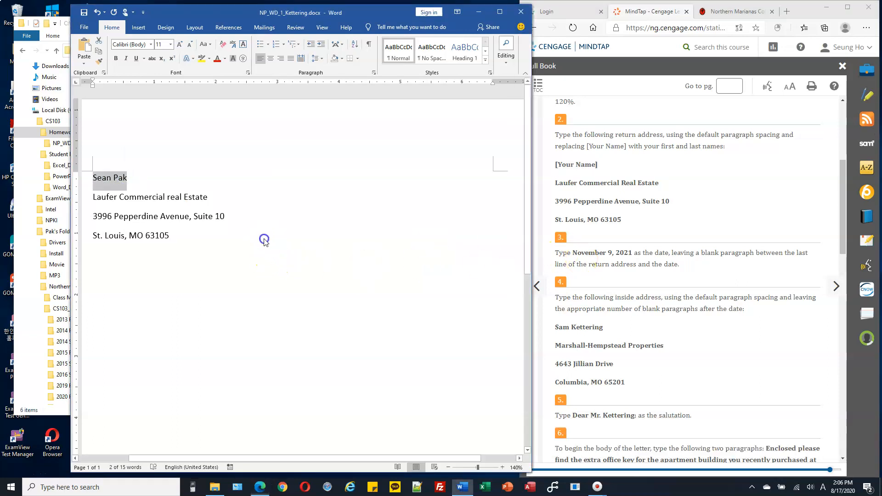
click(264, 241)
Add a new paragraph with the date November 9, 2021.
key(Return)
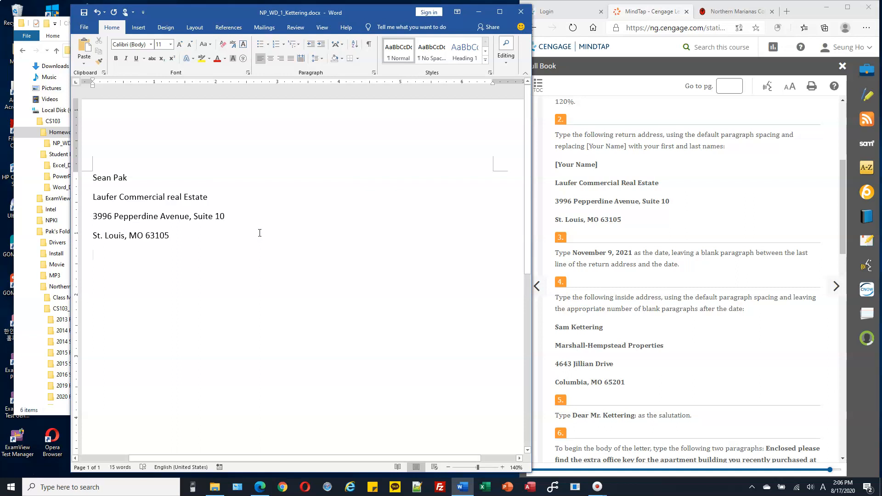
text(Nove)
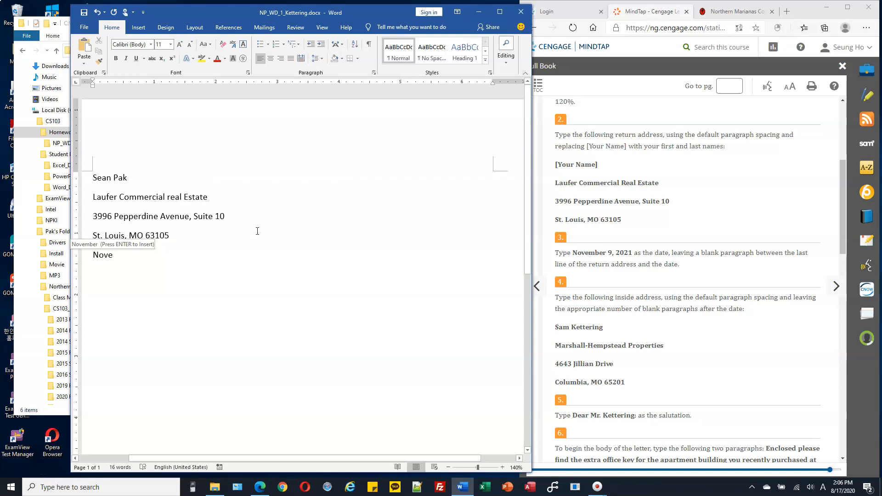
key(Return)
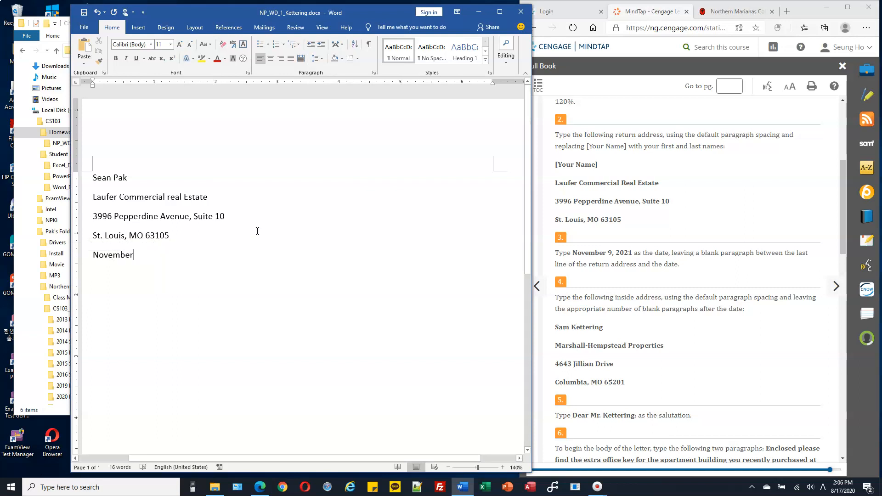
text(8)
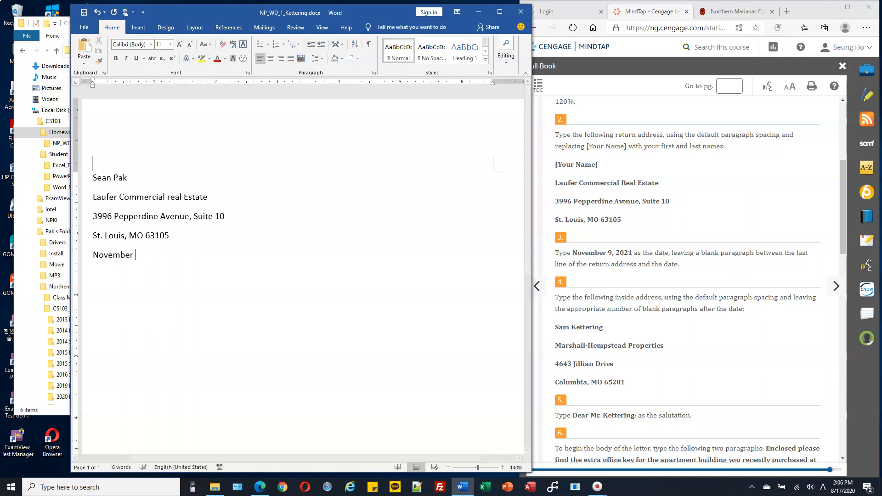
text(9, 2020)
key(BackSpace)
text(1)
Type the recipient's name and Marshall-Hempstead Properties as the first inside address lines.
text(am Kettering )
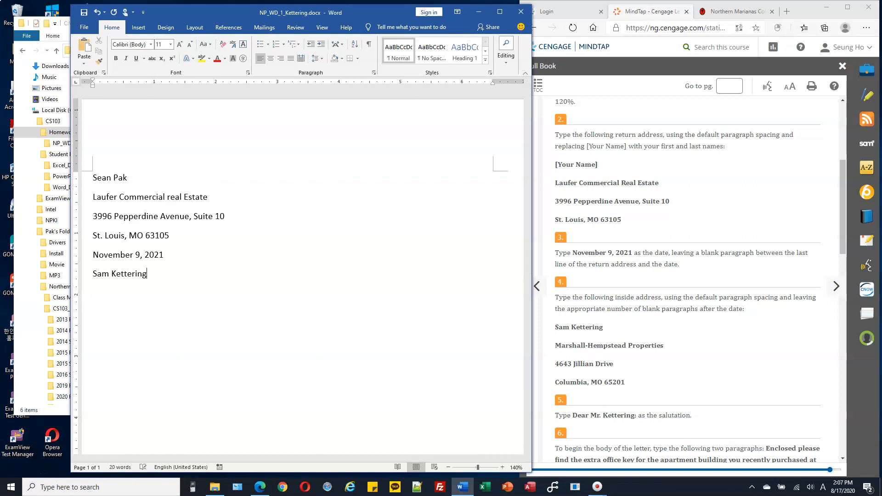
text(Marshall-Hempstead Properties)
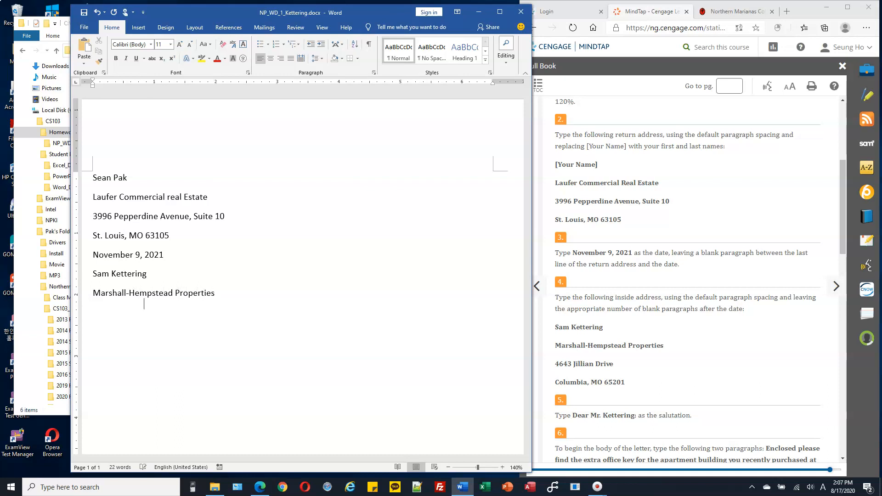
text( 4643 Jillian Drive)
key(Return)
text(Columbia, MO )
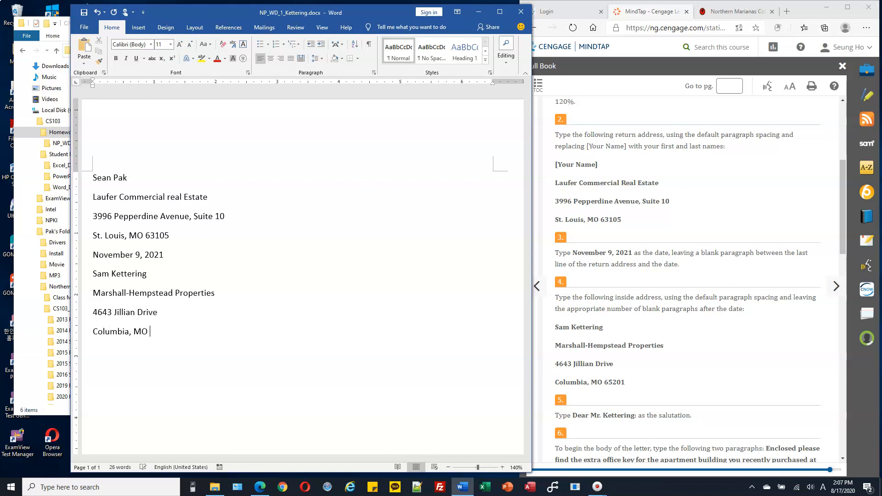
text(65201)
Add a new paragraph with the salutation addressed to Mr. Kettering, ending with a colon.
scroll(707, 321, down, 5)
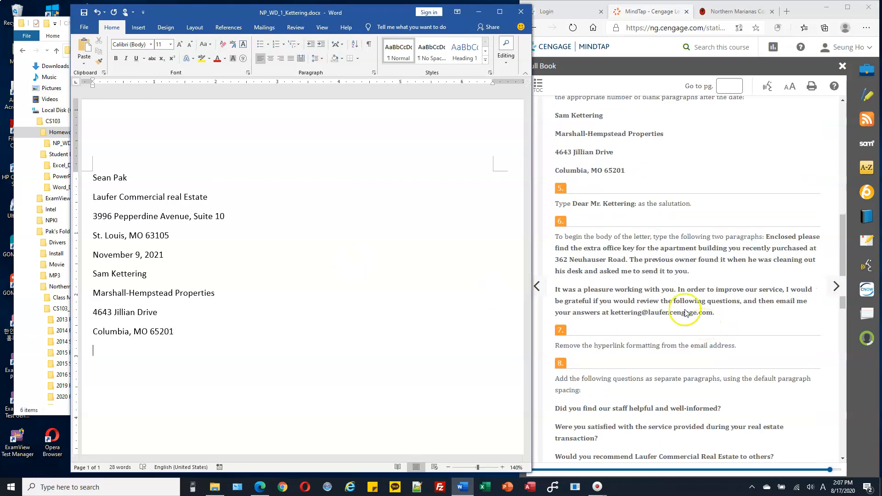
key(Return)
text(Dear Mr. Kettering:)
Compare the two typed body paragraphs and email address with the instruction text.
click(691, 321)
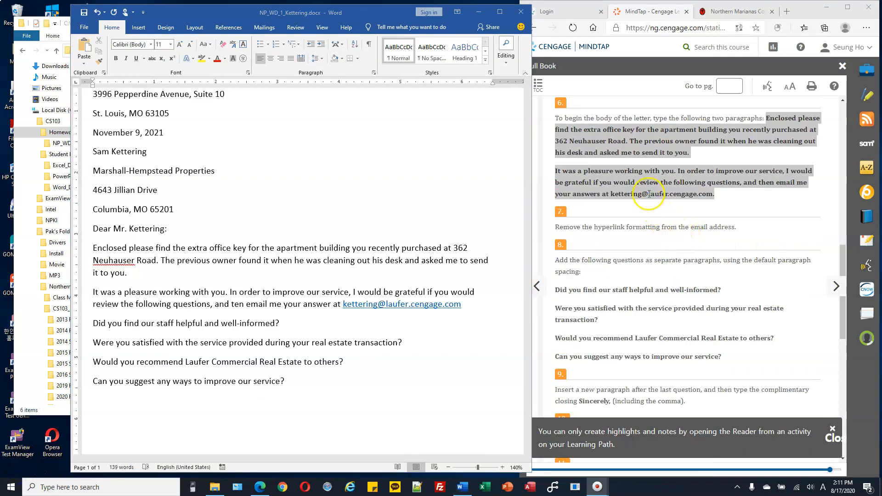
click(762, 121)
drag(766, 120, 774, 185)
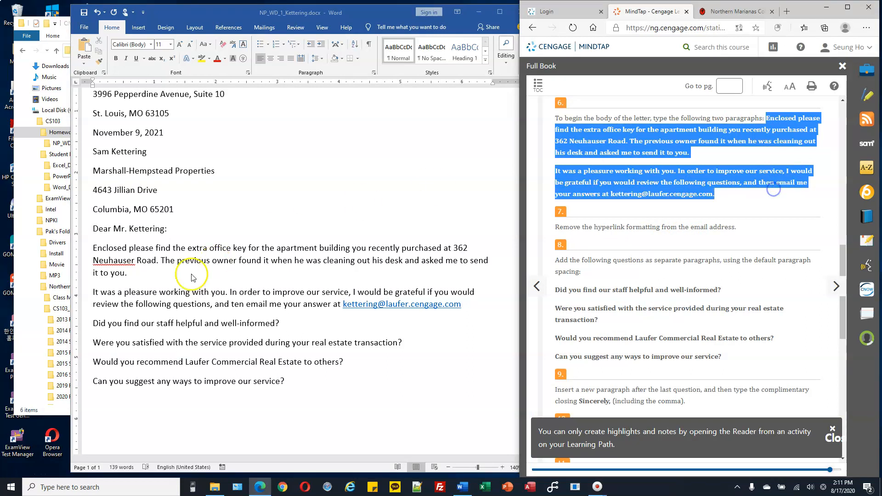
click(95, 249)
drag(96, 249, 459, 317)
click(483, 321)
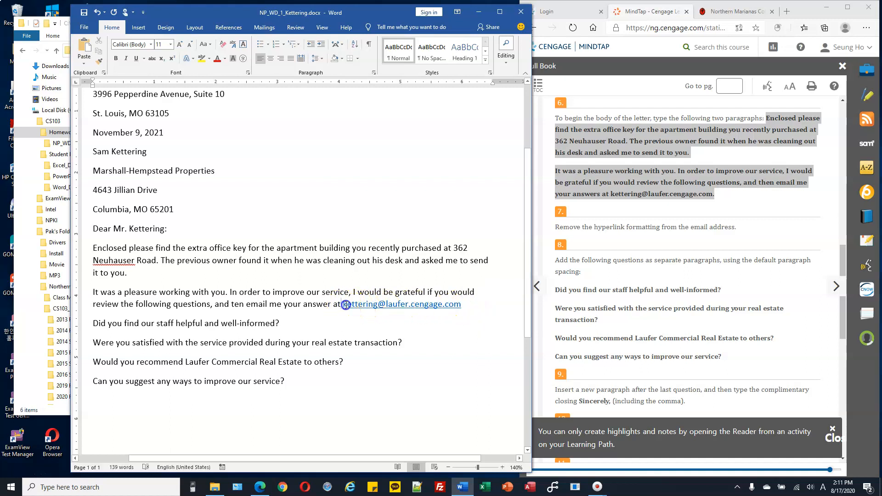
drag(343, 304, 462, 304)
click(481, 314)
Remove the hyperlink formatting from the email address in the second body paragraph.
click(590, 228)
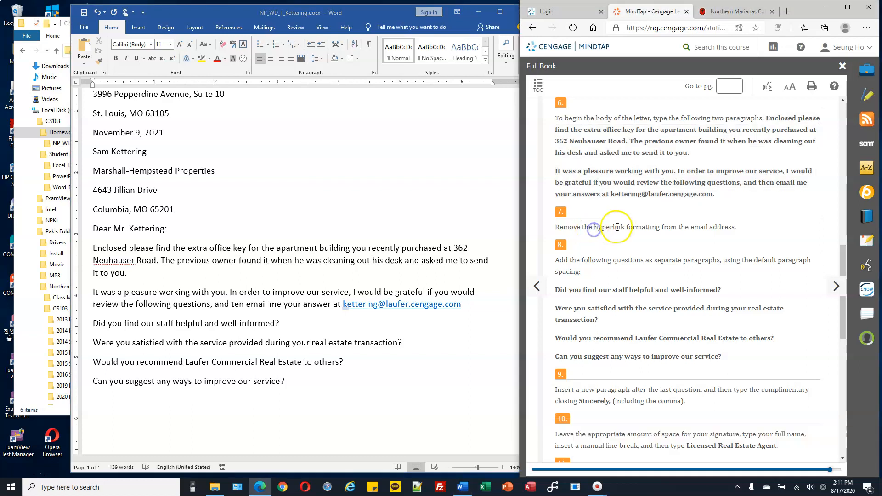
drag(595, 229, 661, 225)
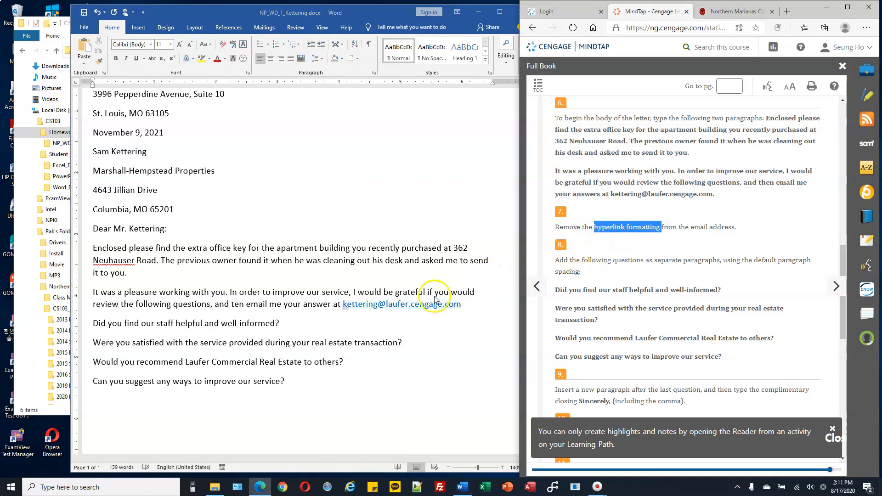
click(410, 309)
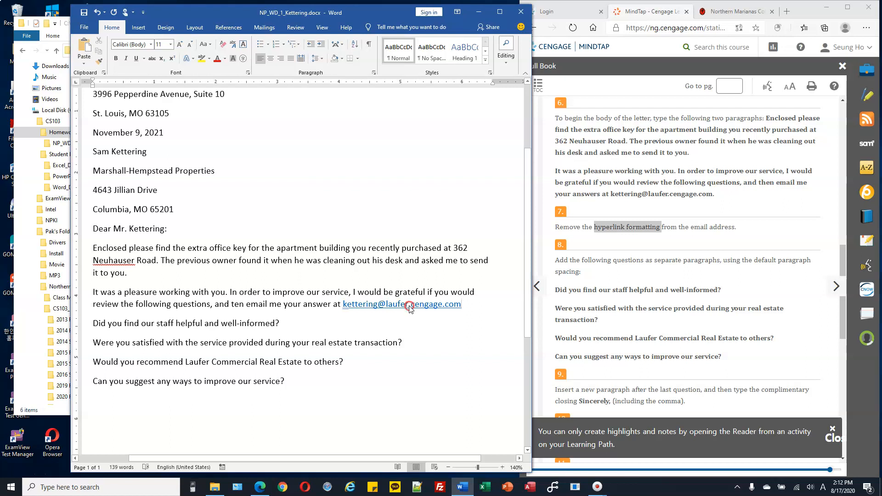
right_click(411, 309)
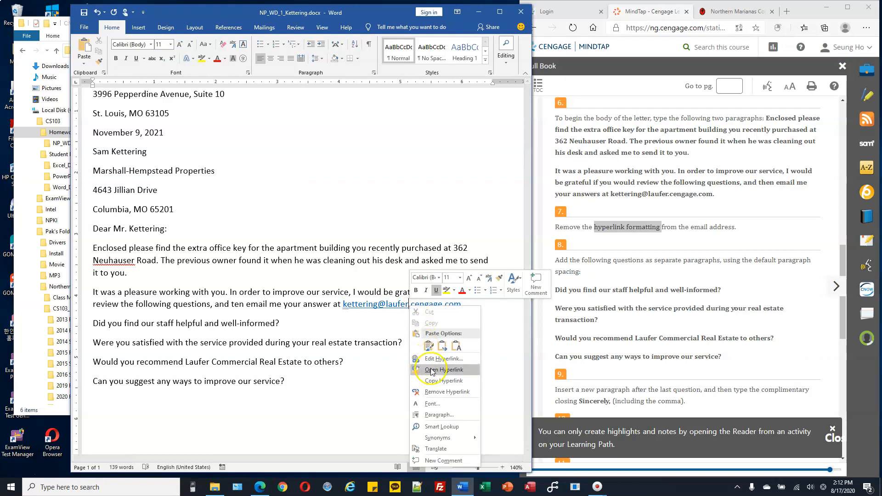
click(439, 393)
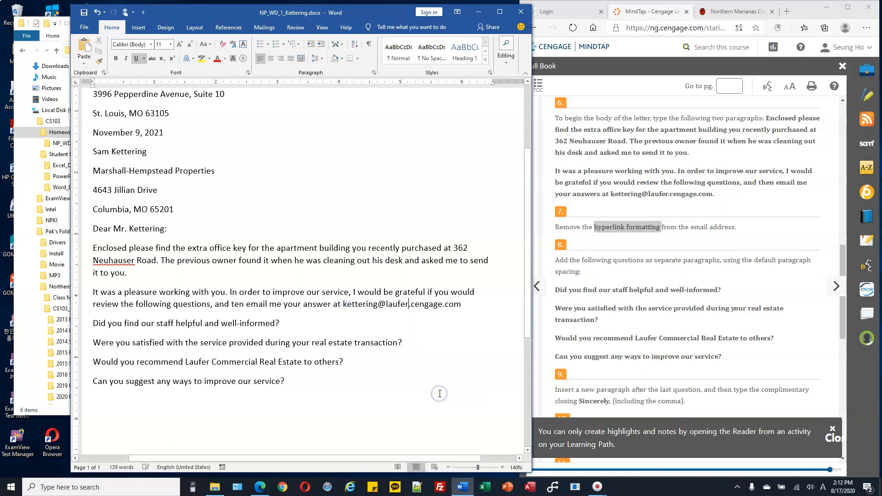
Compare the four typed question paragraphs with the questions listed in the instructions.
click(598, 263)
drag(555, 260, 584, 260)
scroll(612, 260, down, 2)
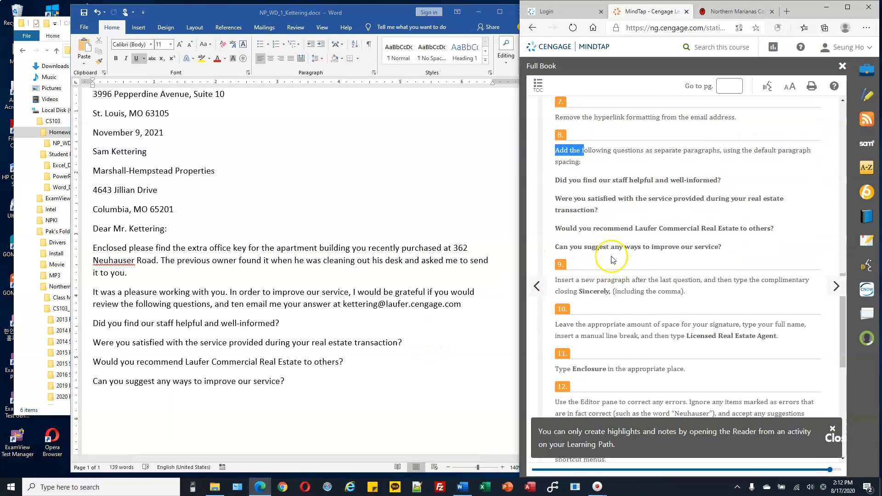
drag(555, 179, 746, 249)
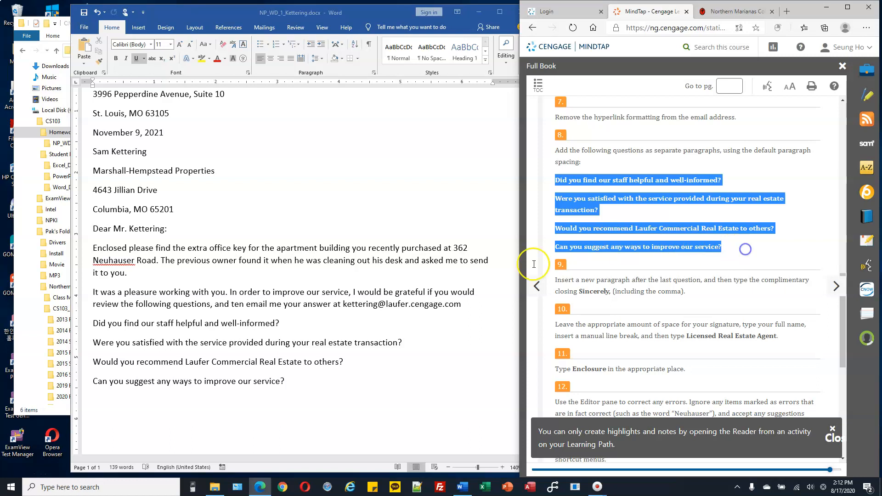
key(alt+Tab)
drag(101, 324, 305, 378)
scroll(405, 327, down, 3)
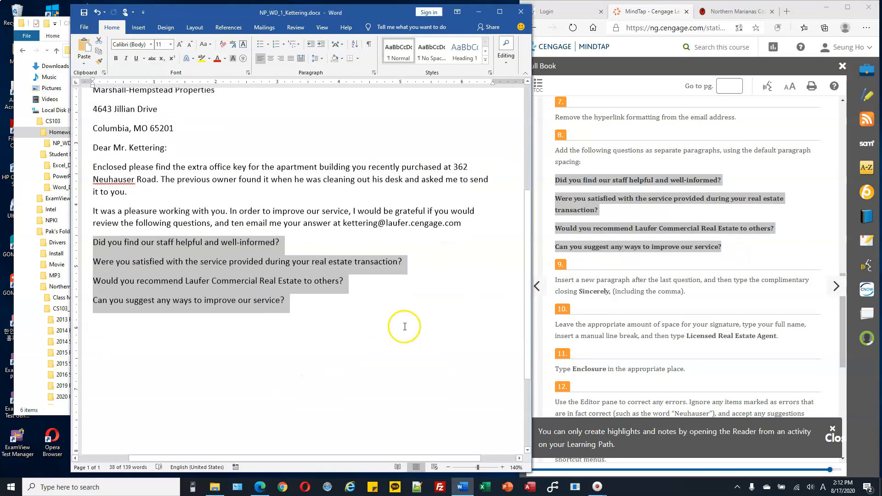
scroll(405, 326, down, 1)
click(608, 281)
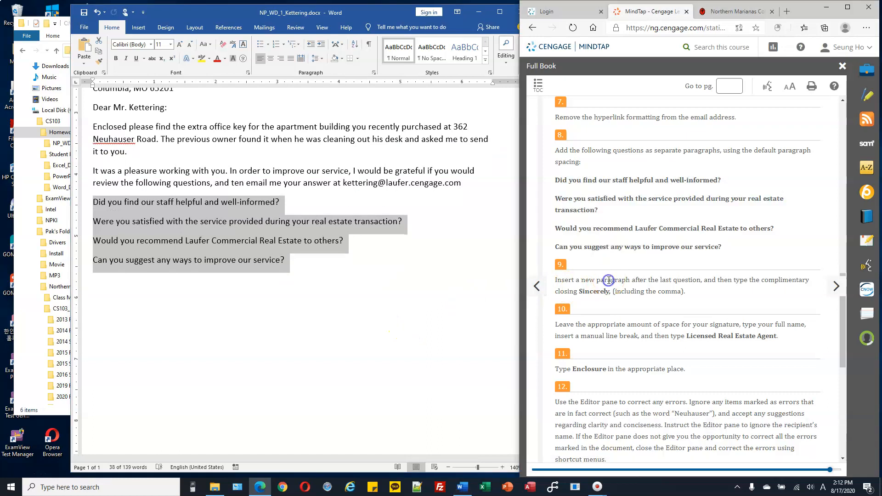
Add a new paragraph after the last question with the complimentary closing Sincerely, and start another paragraph.
key(alt+Tab)
click(415, 294)
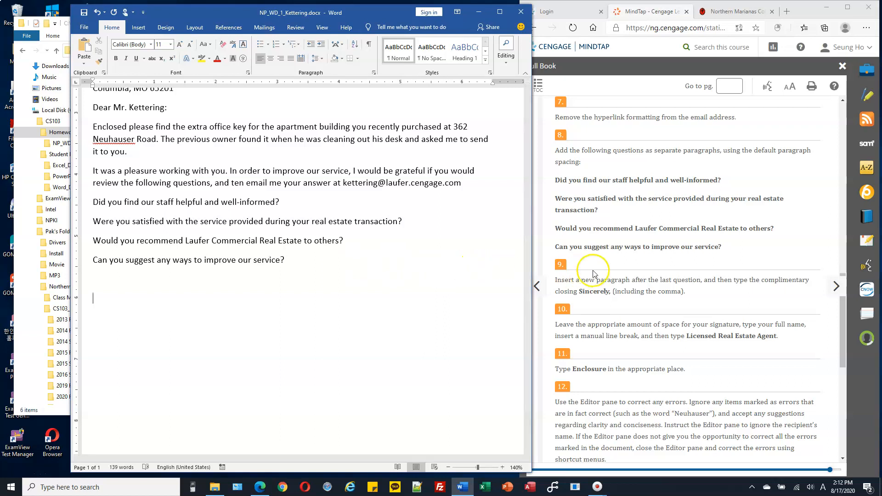
drag(589, 280, 639, 280)
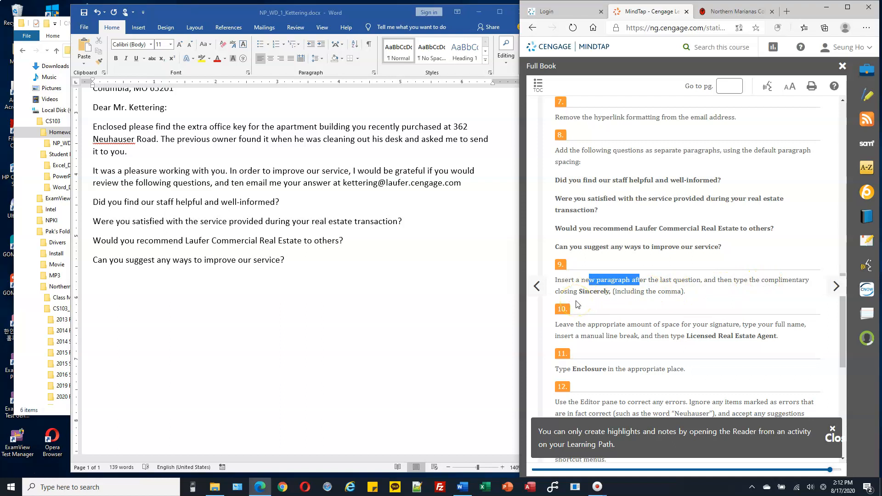
click(319, 284)
text(sin)
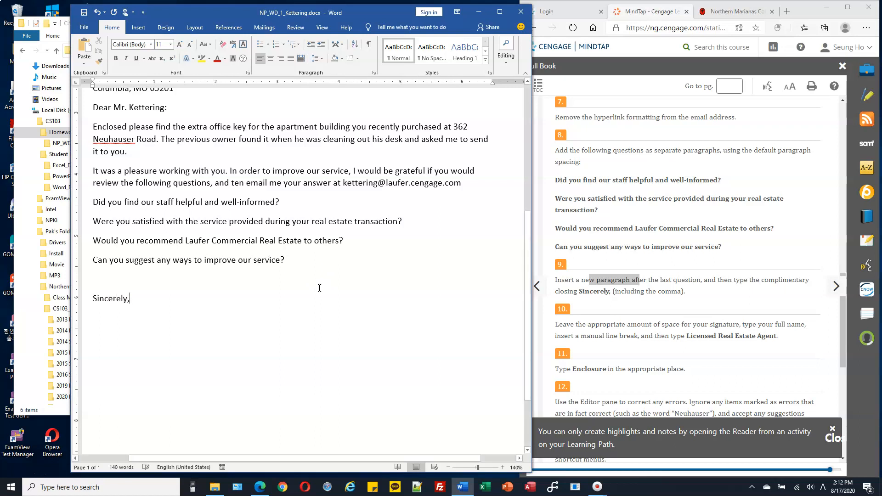
key(Return)
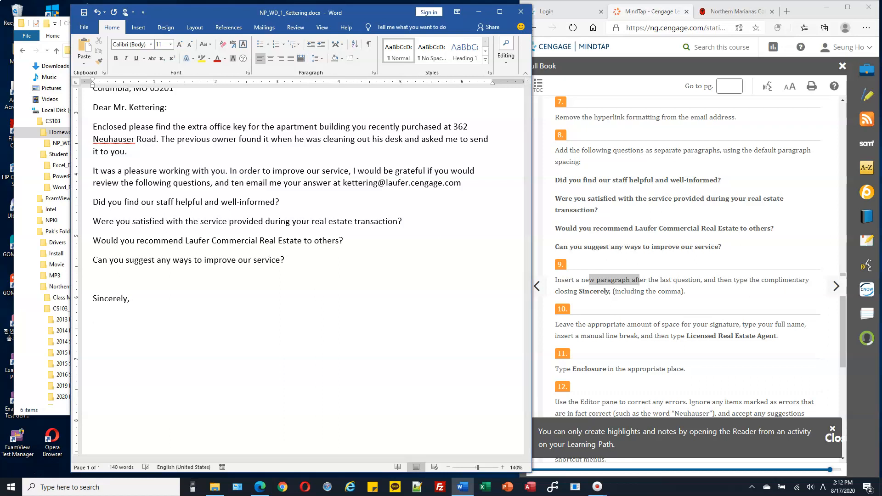
Leave space for the signature, then type the sender's full name, a manual line break, and Licensed Real Estate Agent.
scroll(345, 289, down, 3)
key(Return)
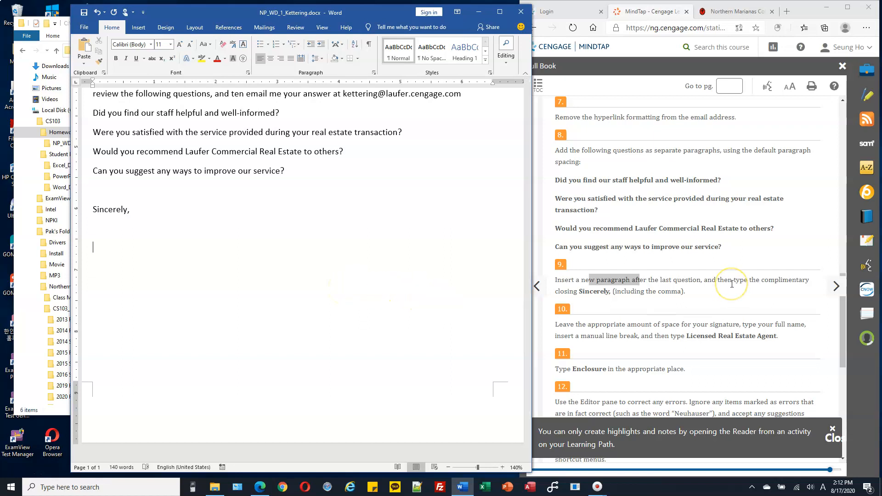
scroll(724, 285, down, 3)
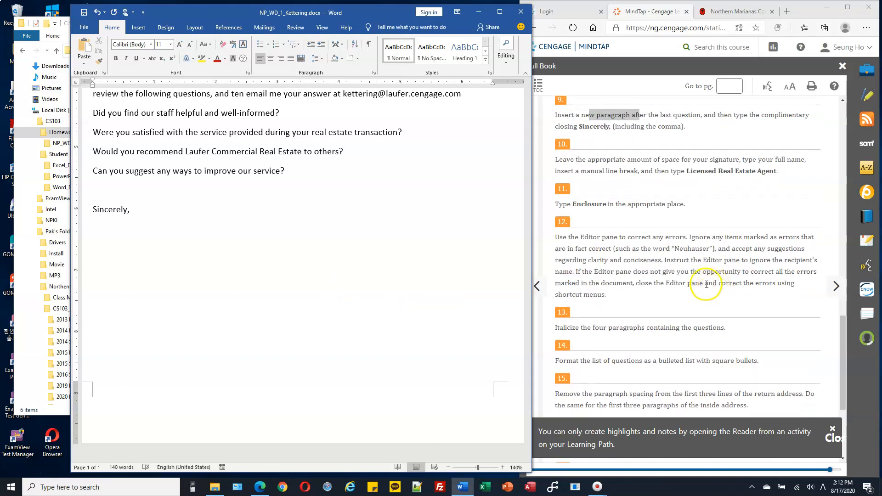
click(750, 157)
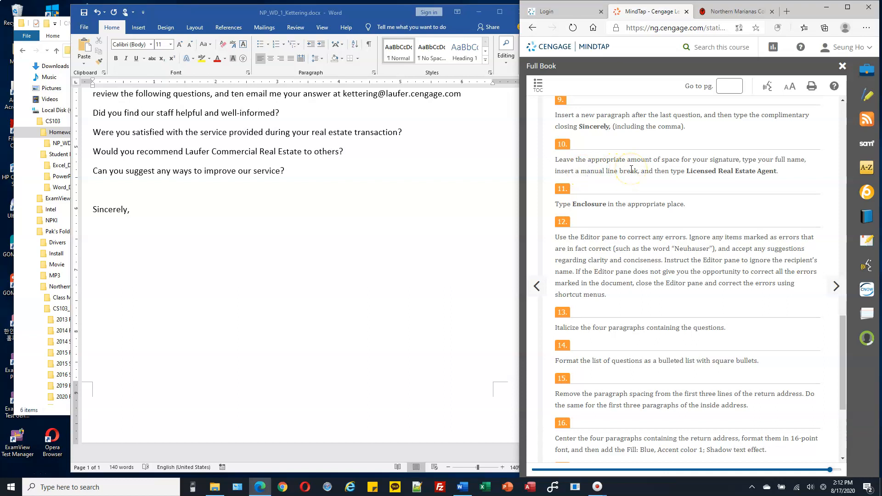
click(165, 238)
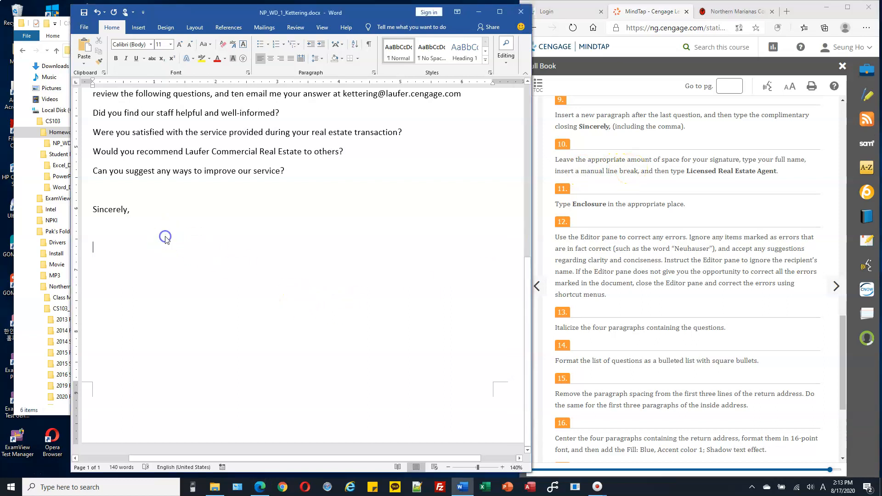
key(Return)
text(Sean Pak)
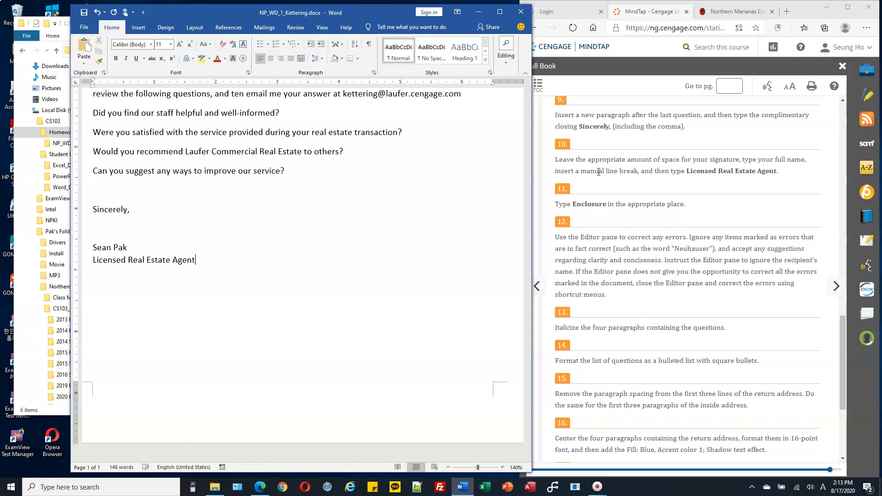
Type Enclosure as a new paragraph below the signature block.
click(595, 170)
click(395, 276)
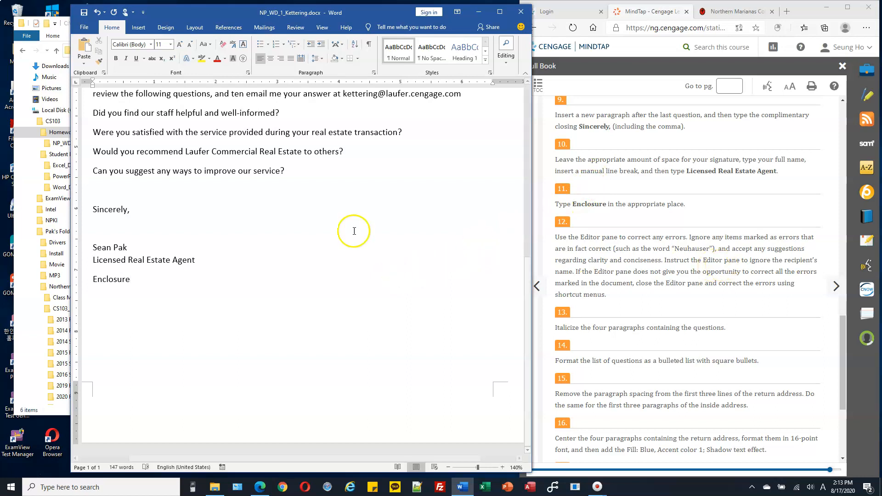
Read the instructions about correcting errors with the Editor pane and ignoring Neuhauser.
click(579, 239)
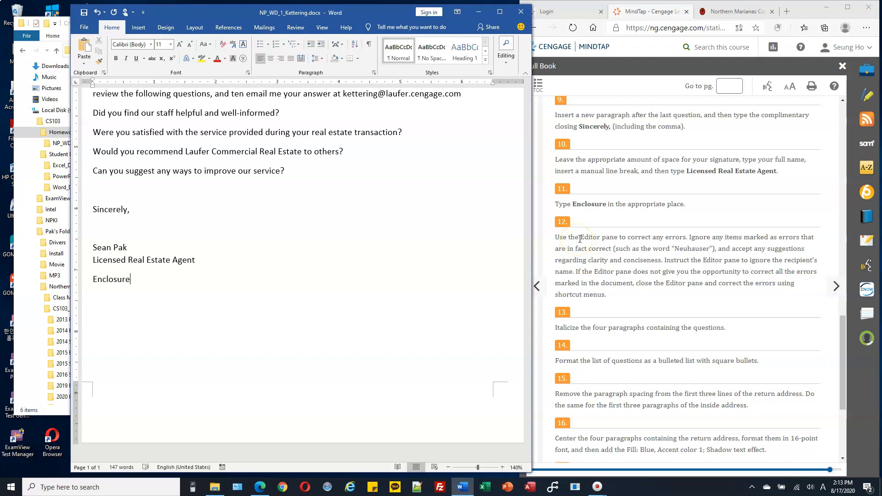
click(702, 247)
click(778, 239)
double_click(778, 239)
click(345, 203)
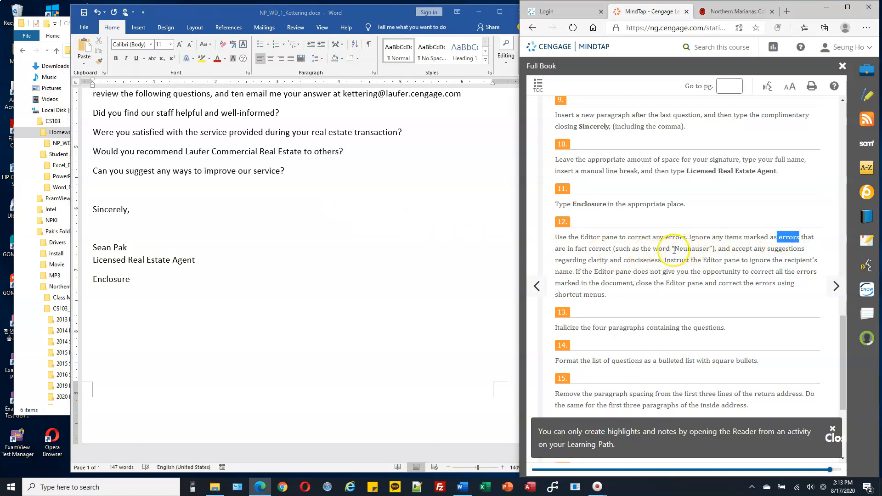
drag(674, 249, 706, 248)
scroll(254, 201, up, 4)
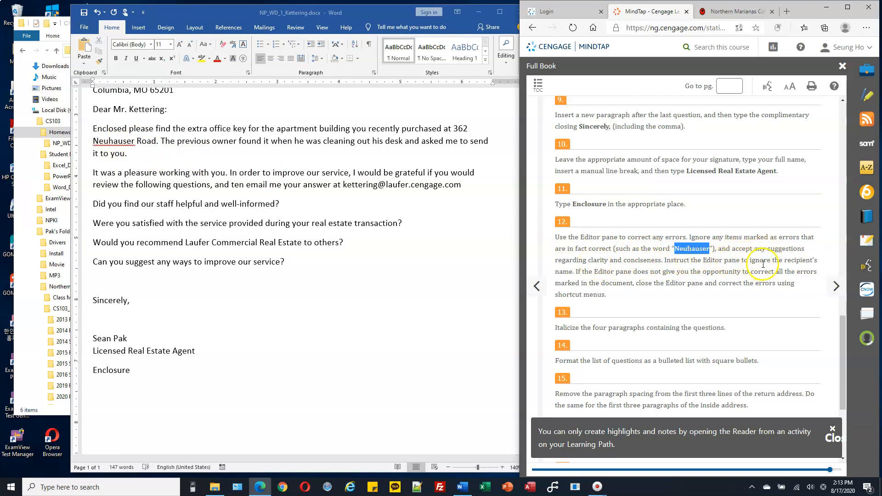
drag(577, 272, 721, 273)
drag(666, 285, 748, 285)
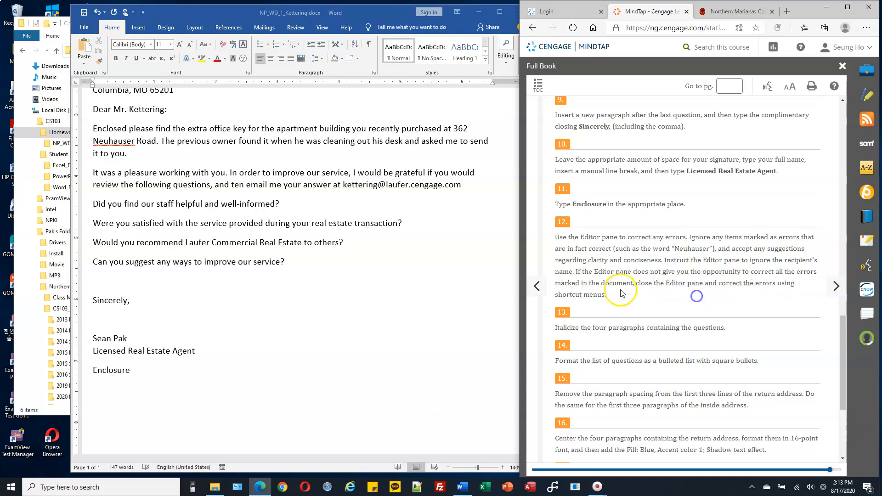
scroll(345, 174, up, 3)
scroll(346, 174, up, 3)
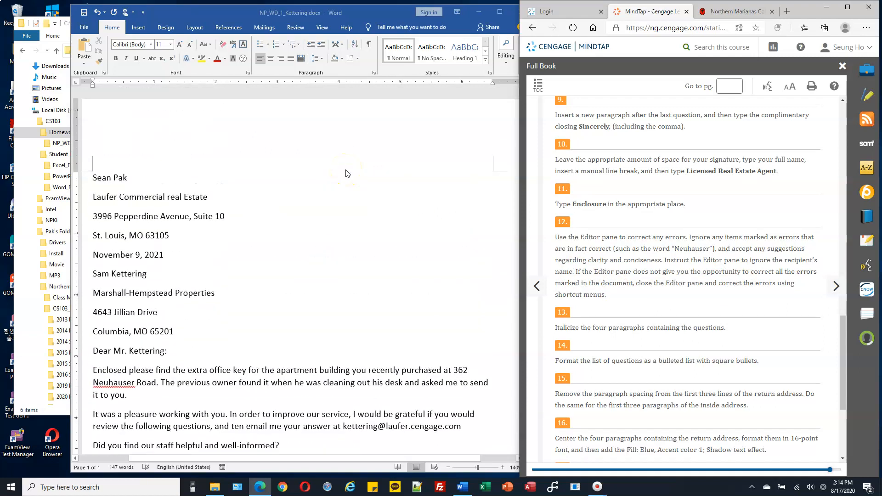
key(ctrl+f)
click(390, 153)
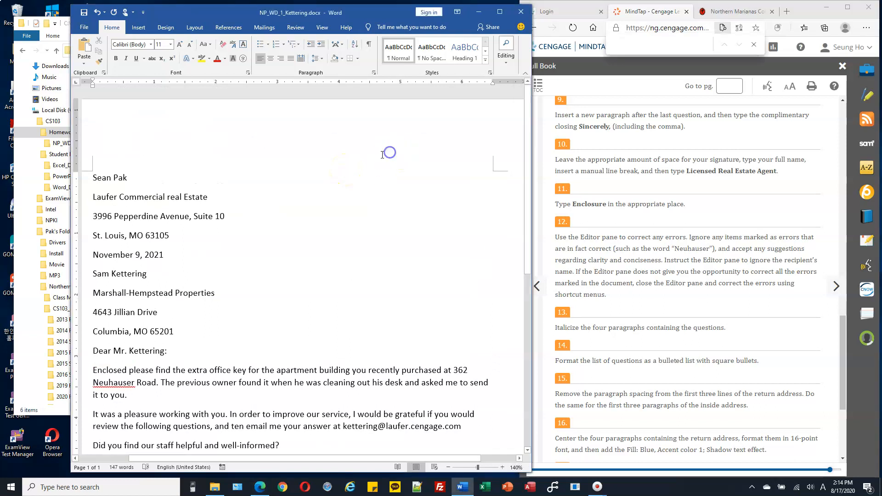
click(176, 128)
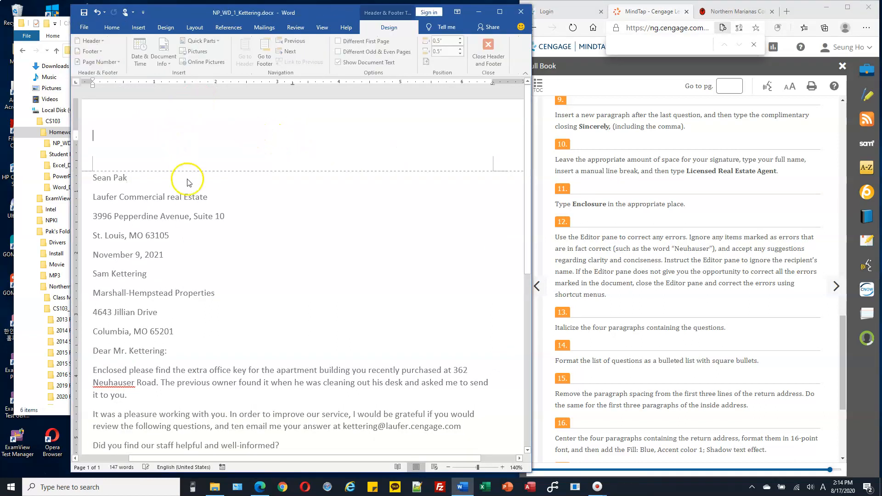
triple_click(193, 218)
key(ctrl+f)
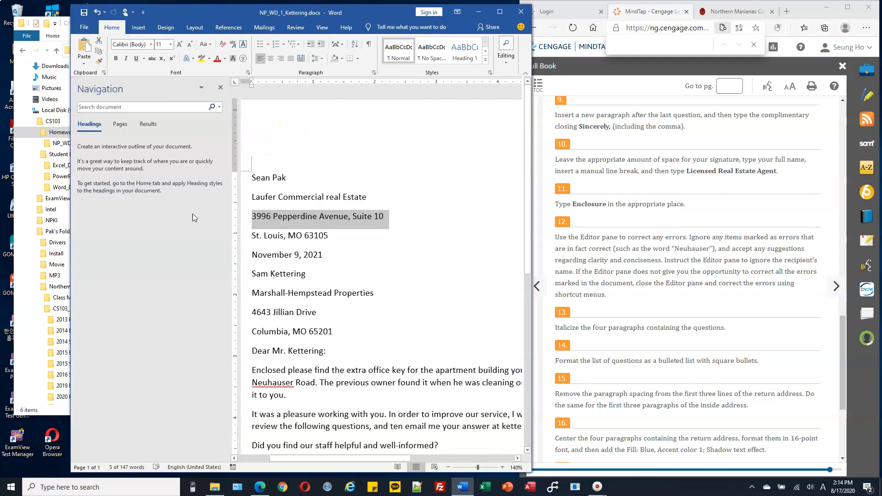
drag(250, 19, 201, 18)
click(173, 88)
click(183, 220)
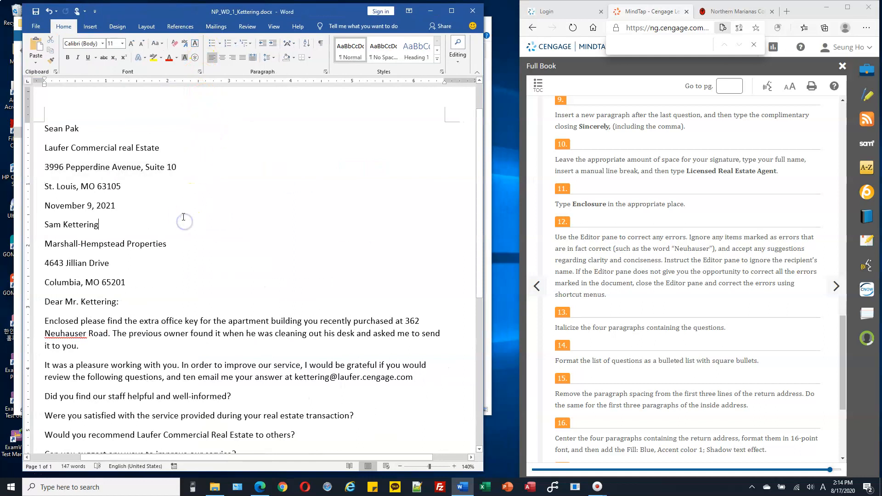
Run the spelling and grammar check and ignore all occurrences of Neuhauser.
click(248, 27)
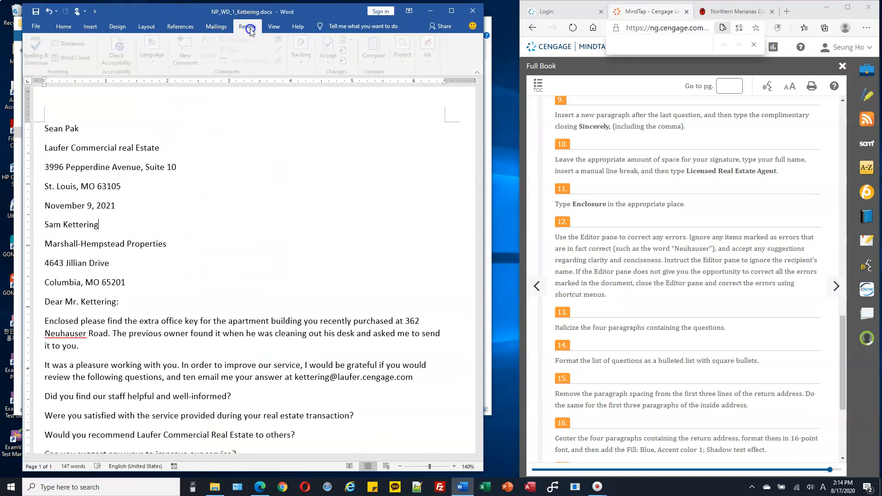
click(37, 56)
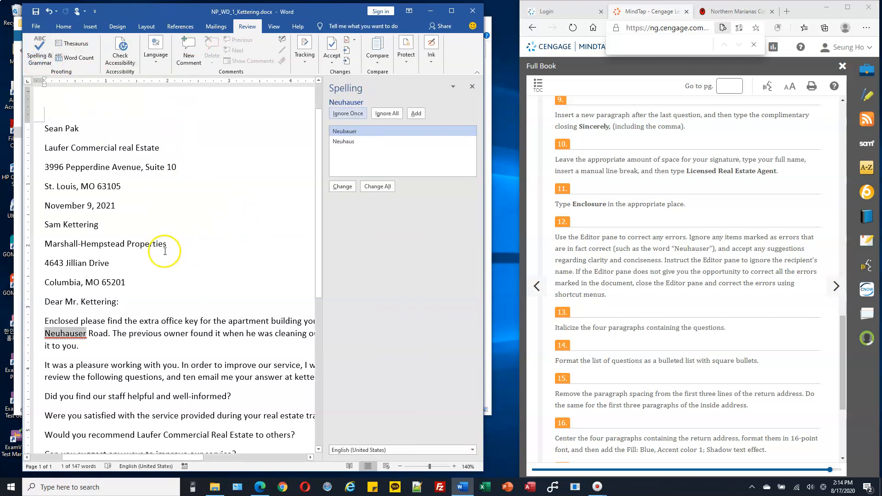
scroll(177, 241, down, 2)
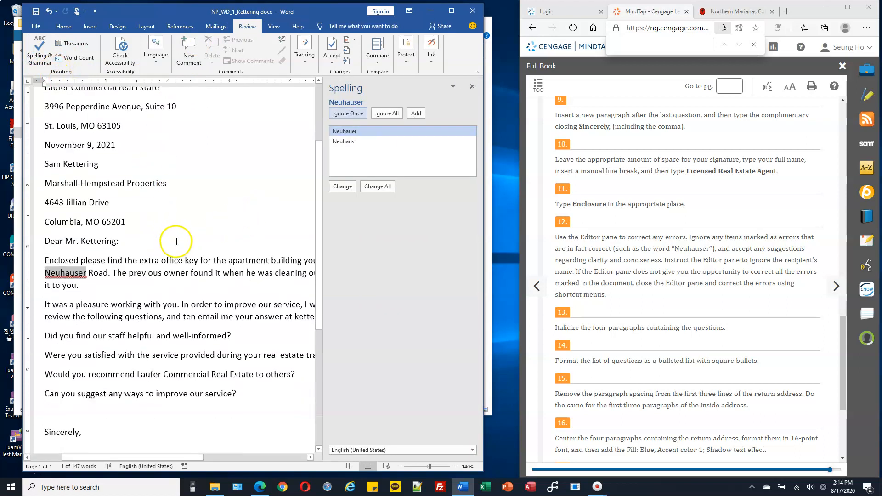
scroll(176, 237, down, 2)
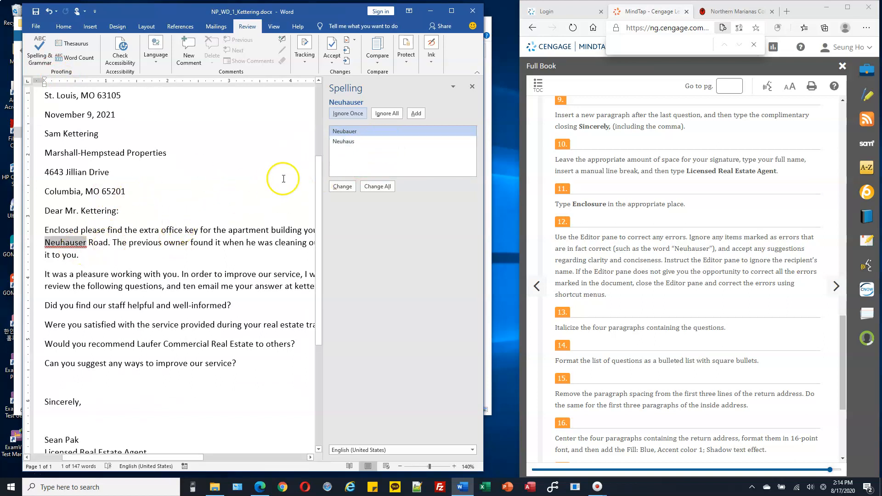
click(383, 115)
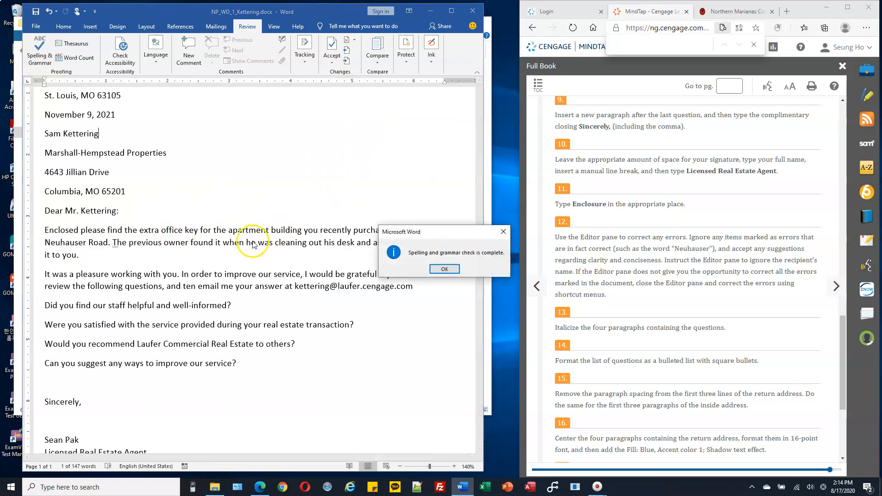
click(452, 269)
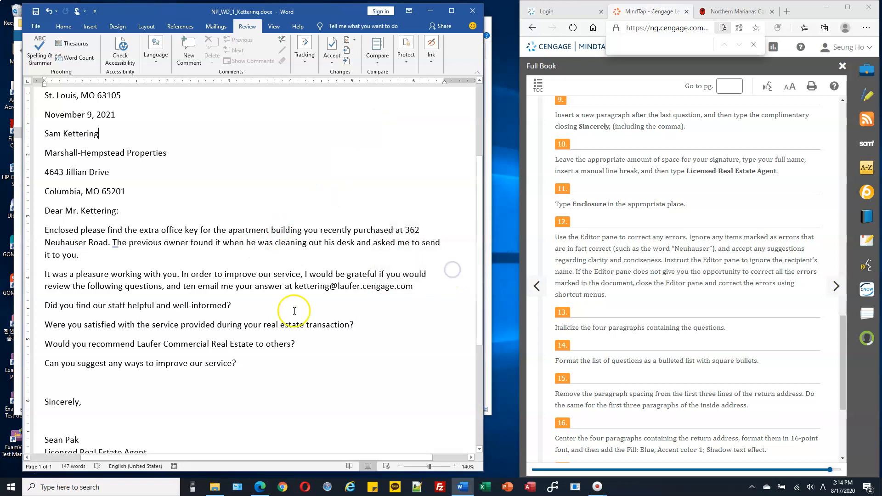
click(613, 271)
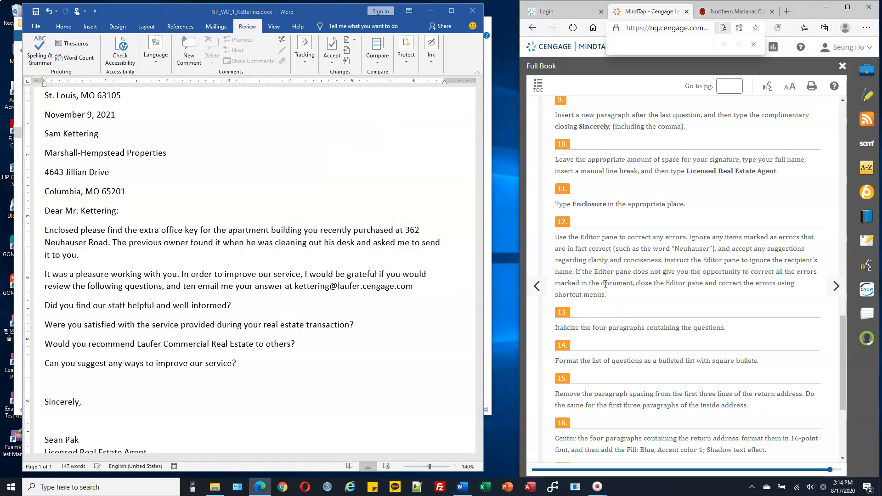
Italicize the four paragraphs containing the questions.
scroll(605, 284, down, 2)
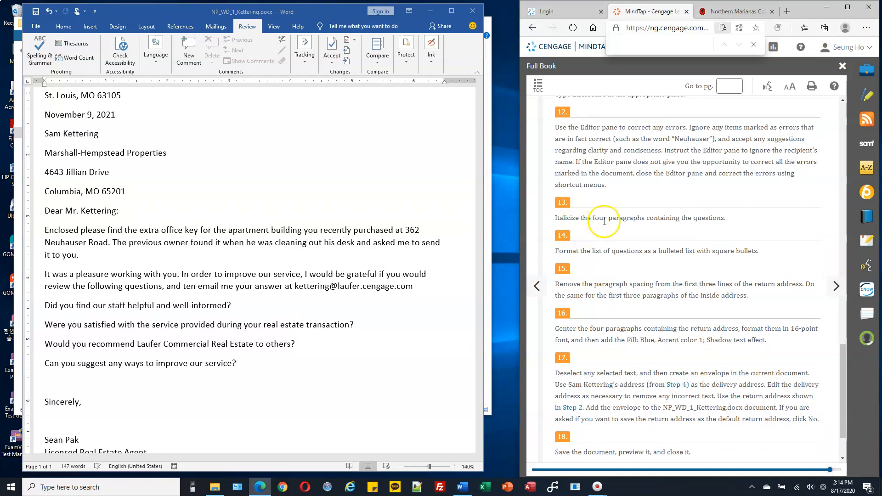
drag(588, 218, 727, 219)
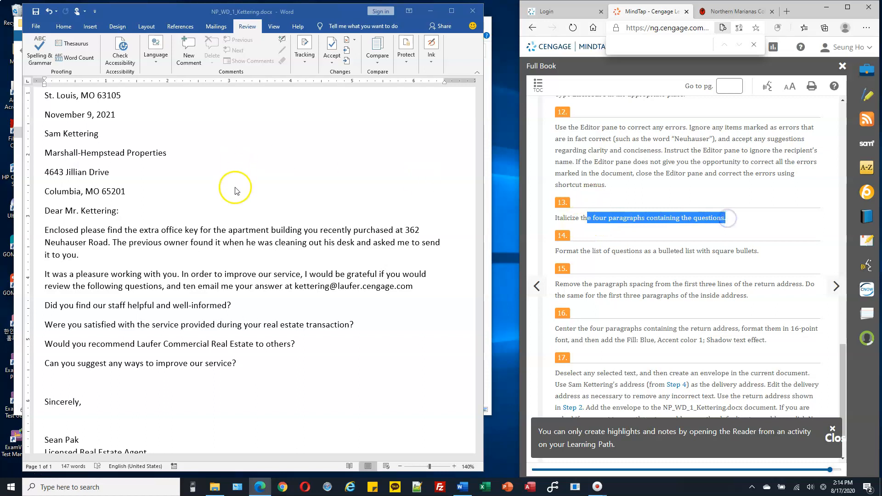
click(189, 457)
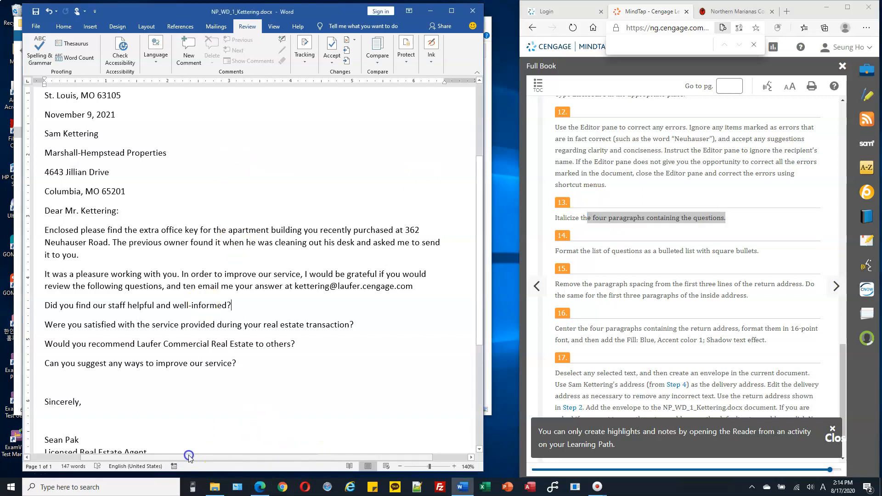
drag(180, 460, 86, 453)
scroll(120, 357, down, 3)
scroll(133, 329, up, 2)
drag(62, 275, 63, 334)
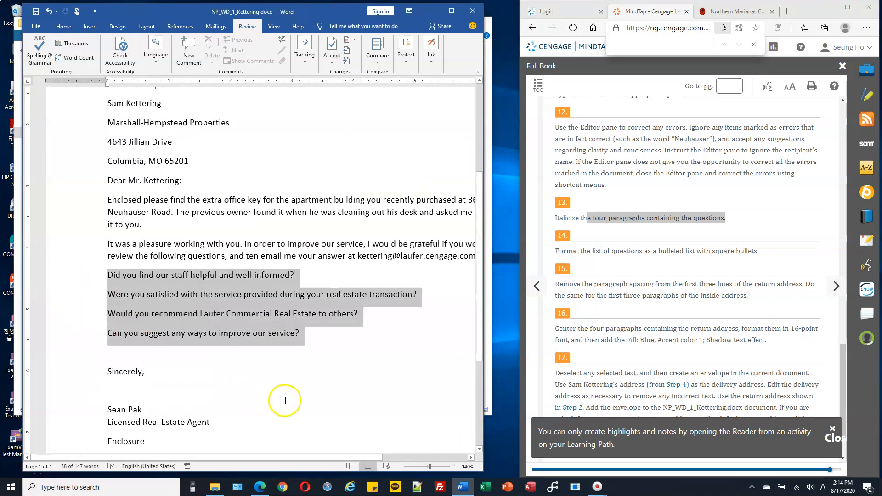
click(65, 27)
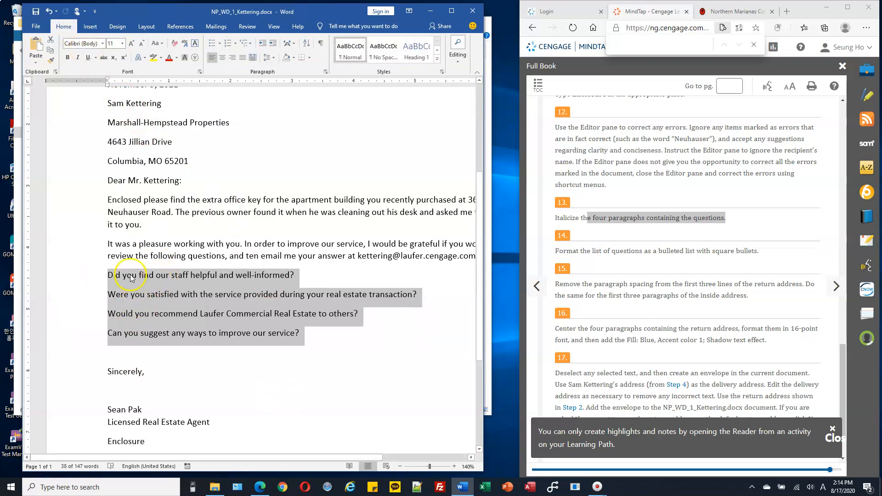
click(78, 59)
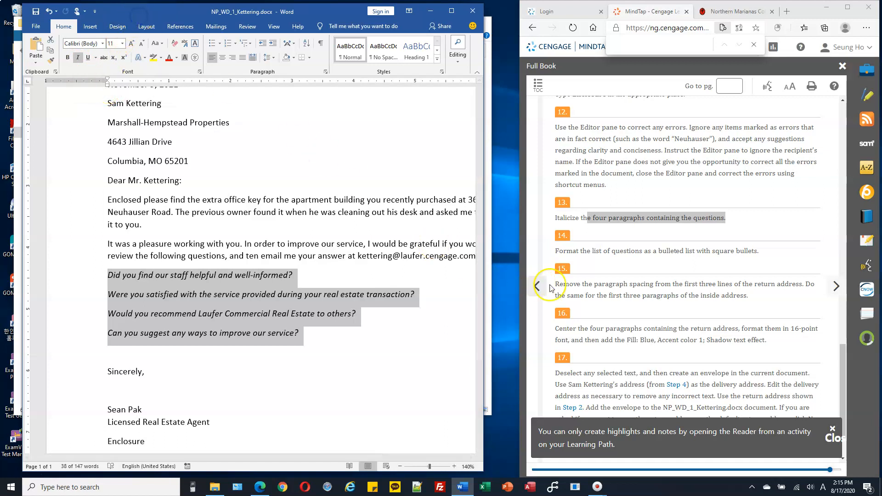
Format the four question paragraphs as a bulleted list with square bullets.
click(570, 254)
drag(589, 252, 711, 252)
click(666, 252)
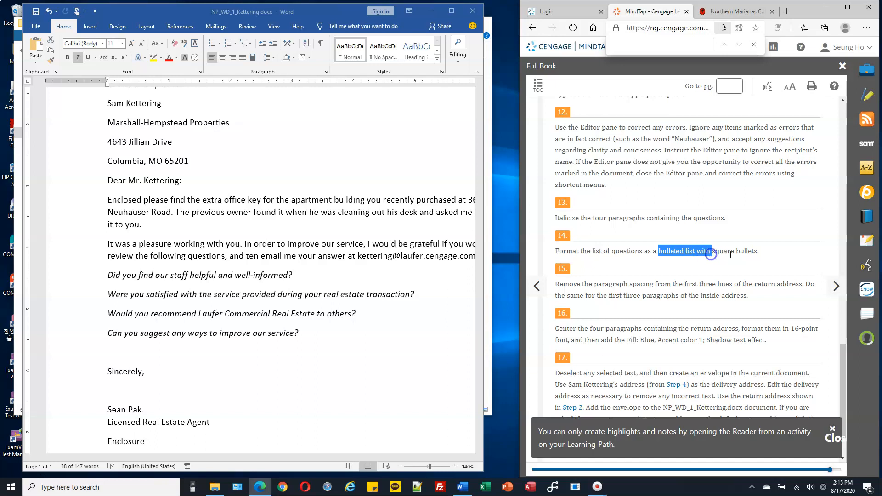
click(83, 289)
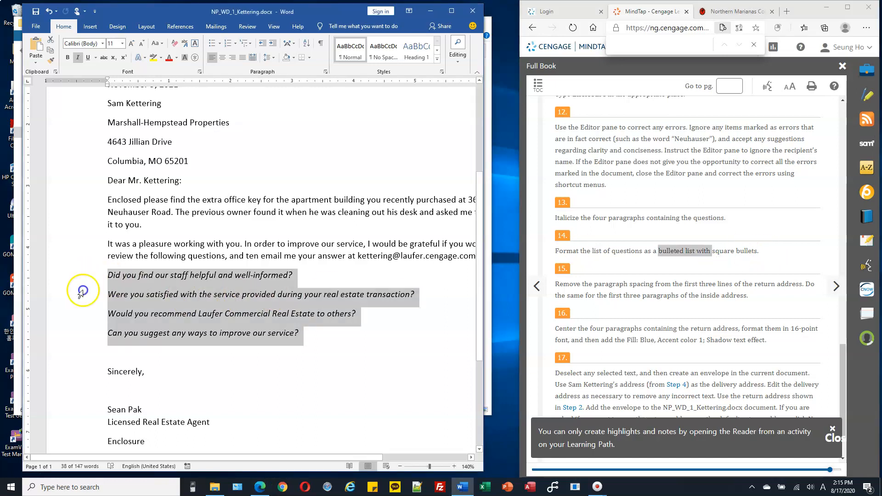
click(221, 46)
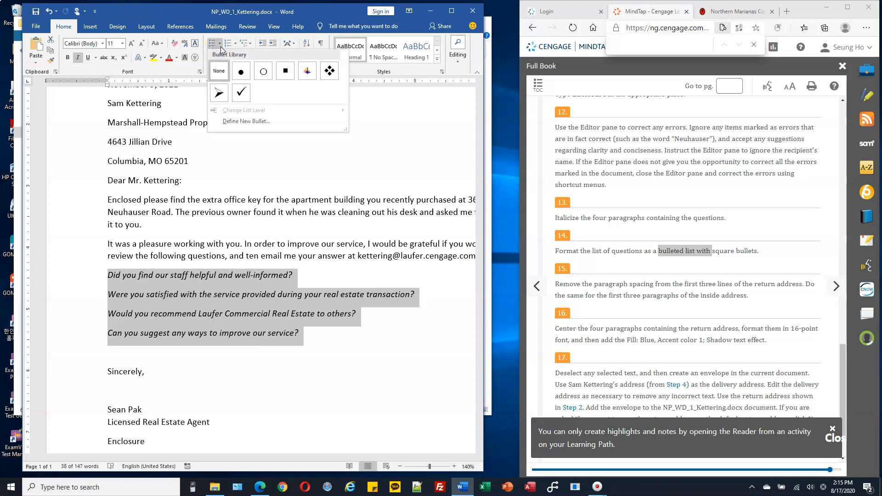
click(286, 72)
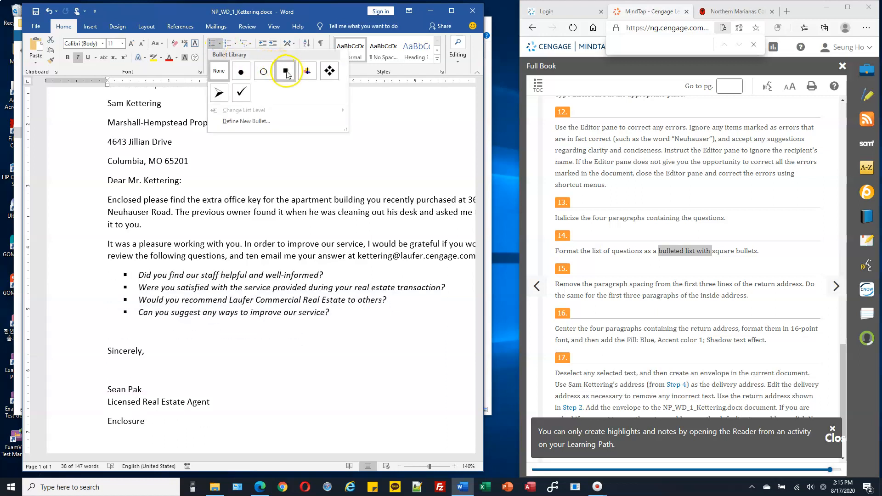
scroll(609, 263, down, 1)
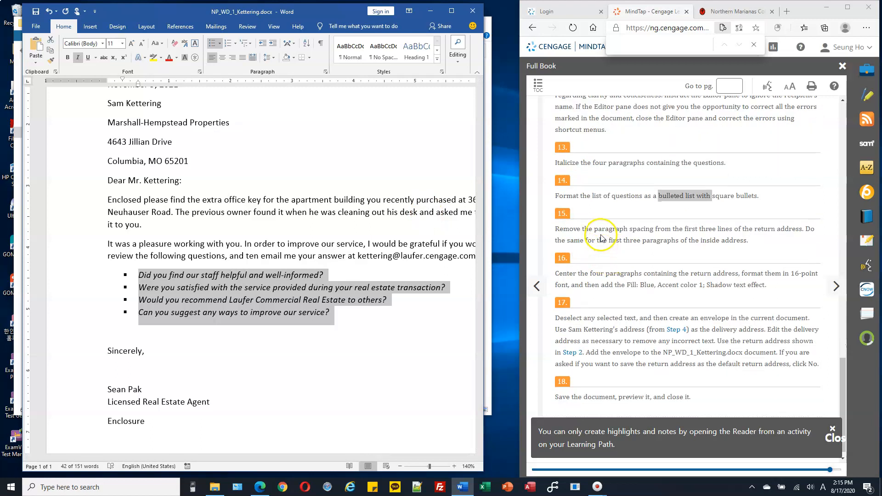
click(332, 289)
drag(64, 274, 65, 299)
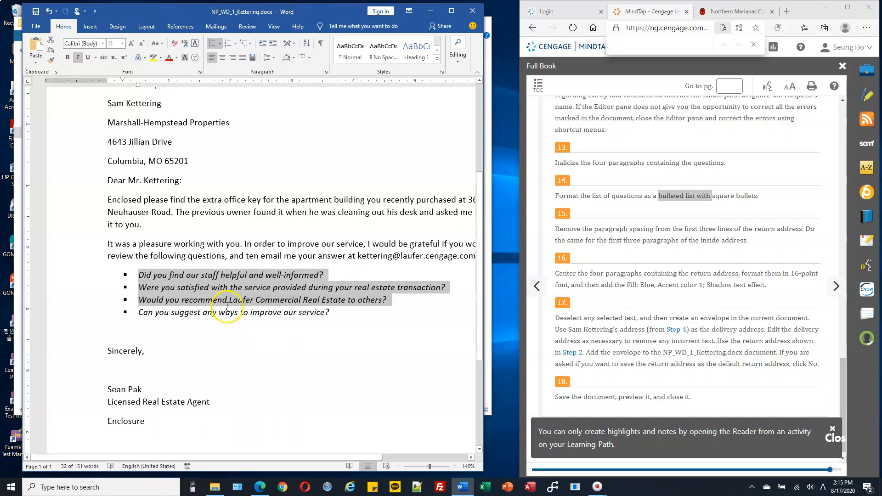
drag(726, 228, 798, 229)
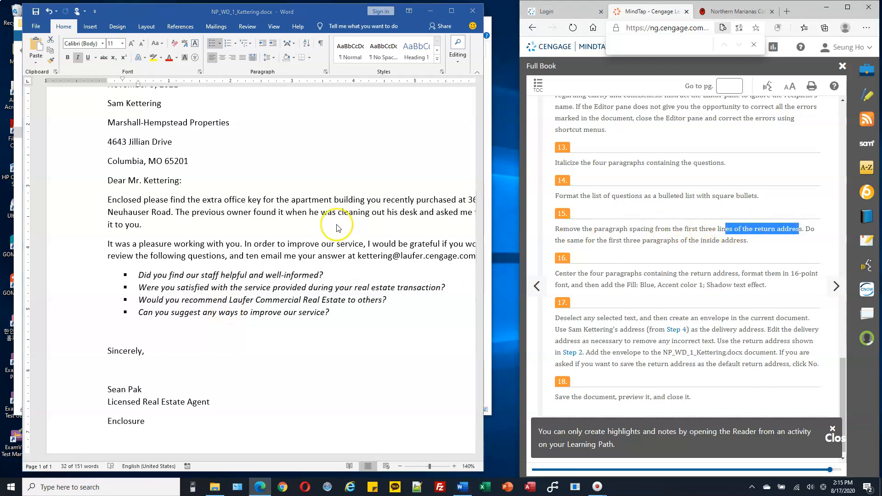
Remove the paragraph spacing after the first three lines of the return address.
scroll(324, 224, up, 5)
click(91, 198)
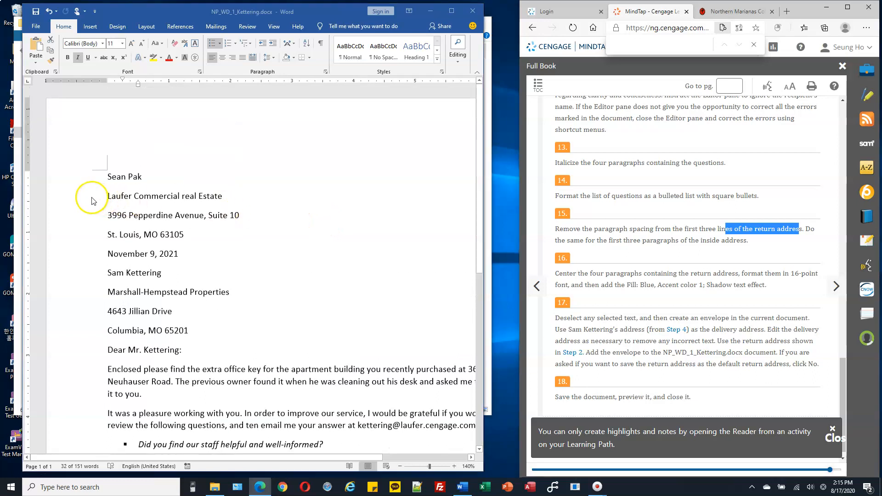
drag(79, 203, 77, 243)
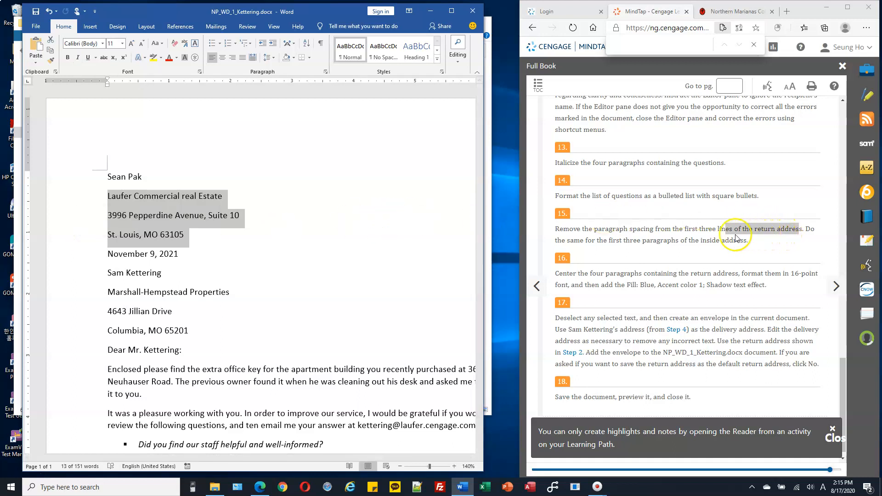
click(230, 179)
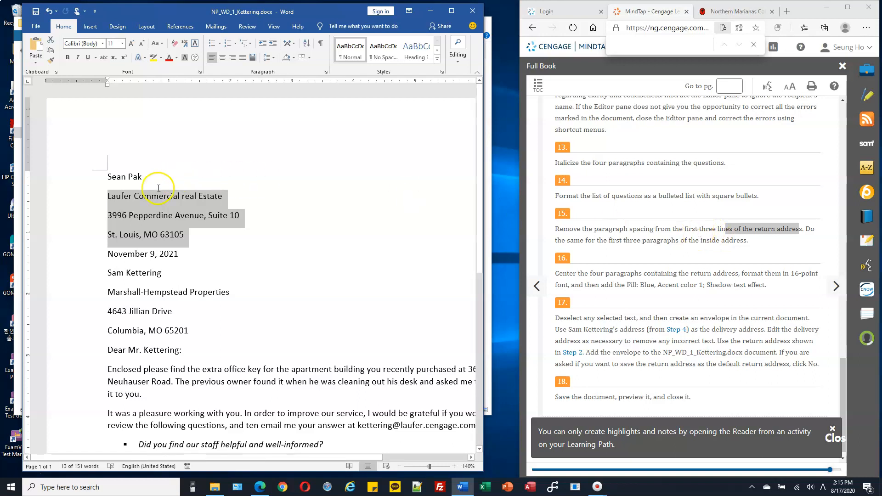
drag(79, 179, 82, 214)
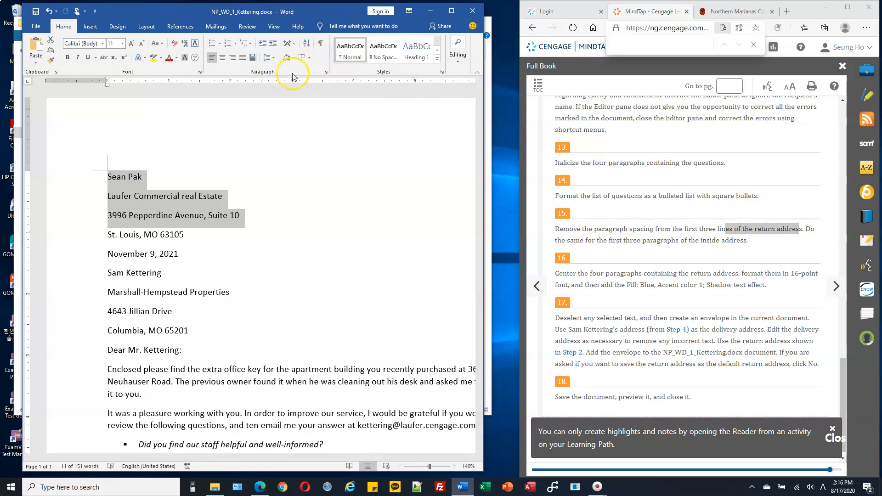
click(325, 72)
click(326, 72)
drag(381, 118, 358, 115)
click(335, 256)
drag(334, 256, 305, 257)
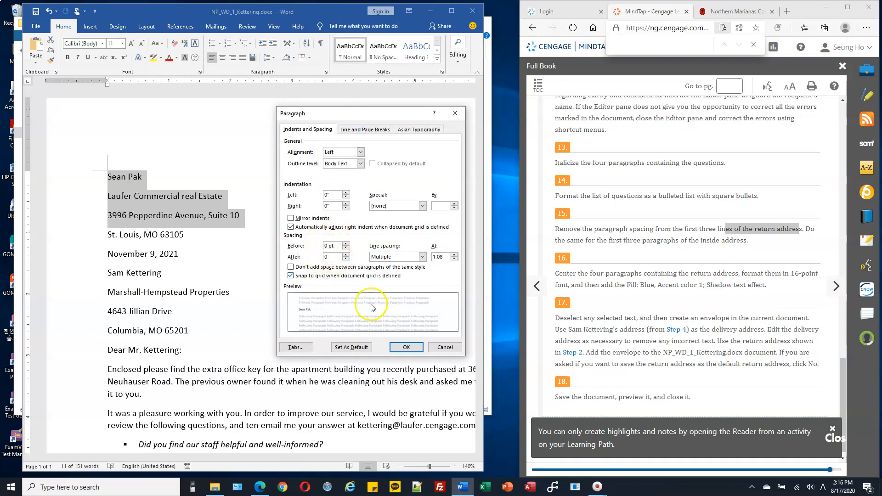
click(407, 348)
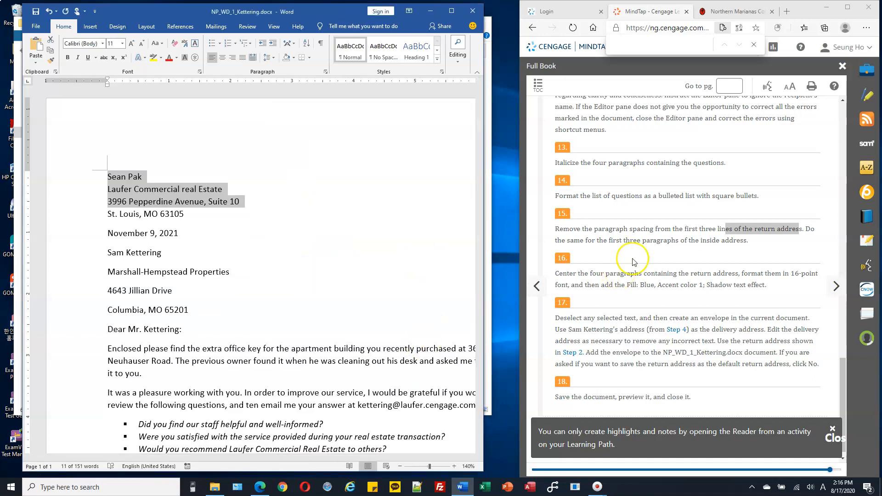
Set the spacing after the first three paragraphs of the inside address to 0 pt.
drag(608, 241, 688, 247)
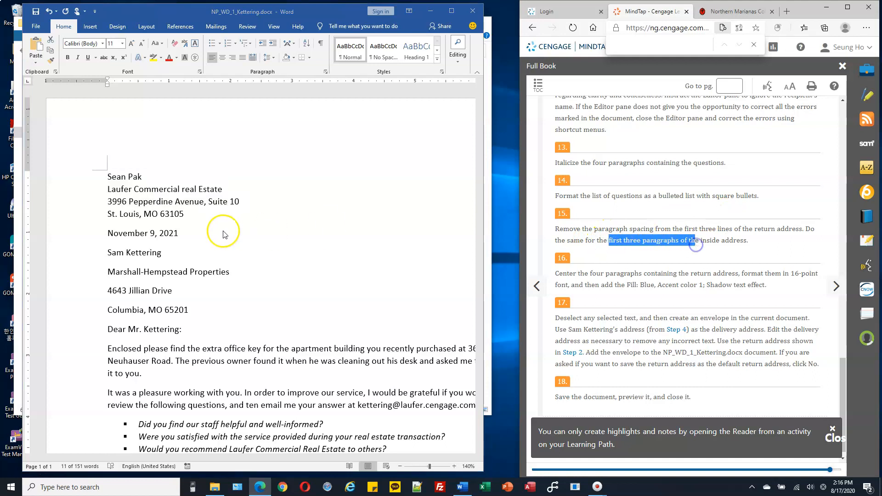
click(131, 250)
drag(85, 252, 90, 299)
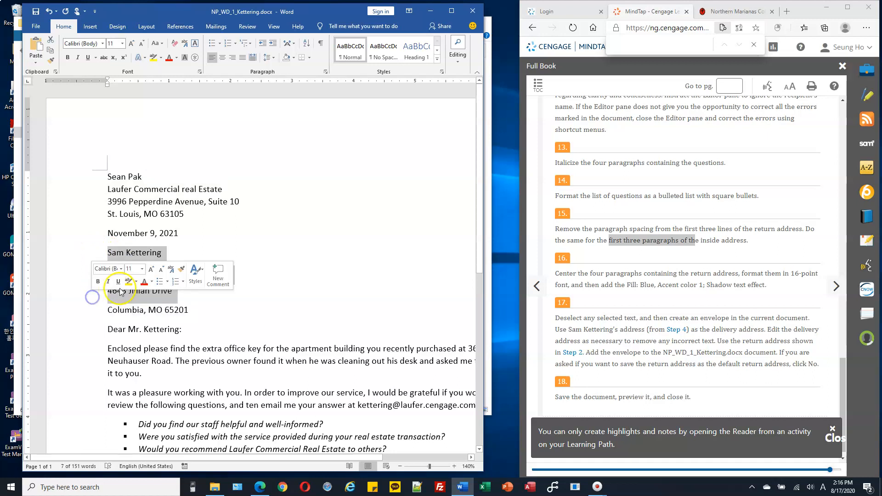
click(325, 71)
click(294, 257)
text(0)
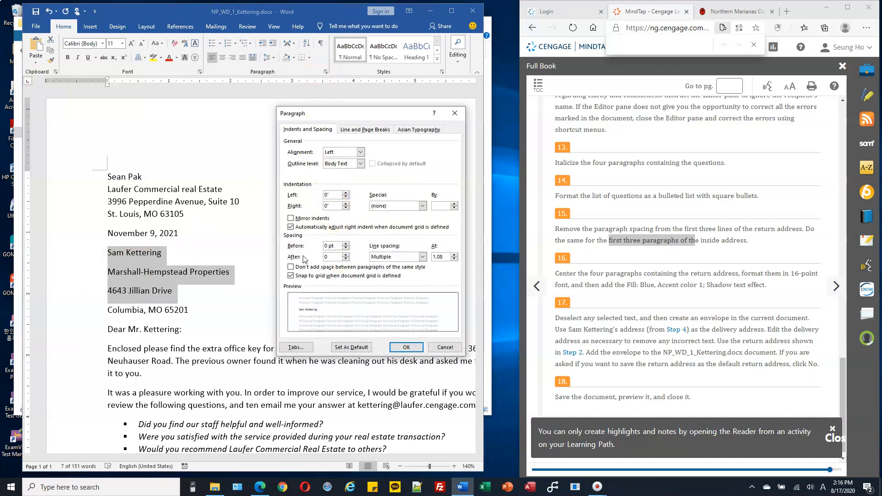
click(416, 348)
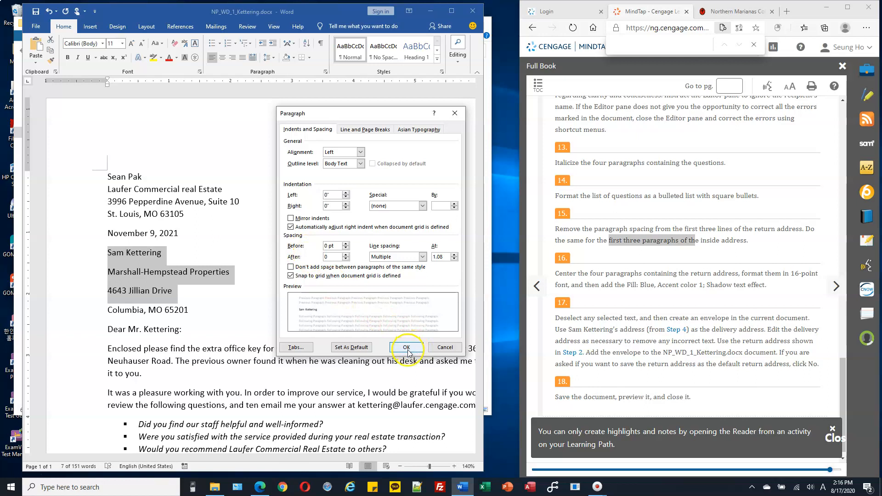
click(194, 275)
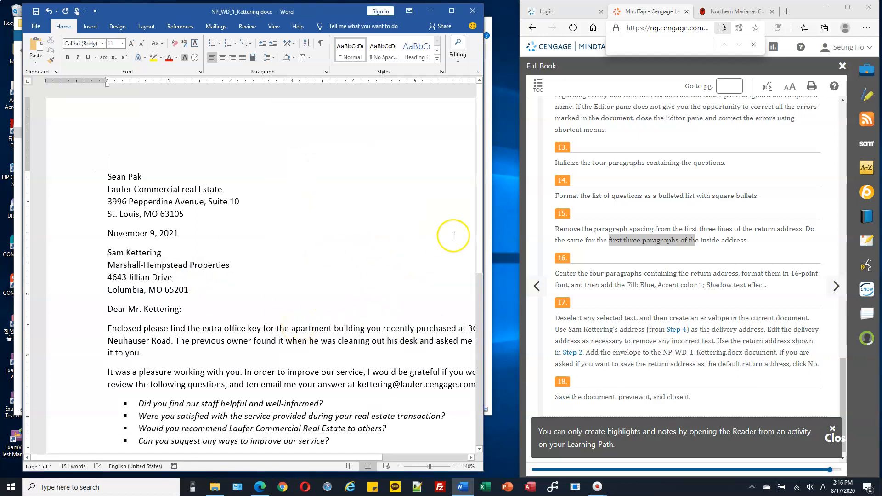
Center the four return address paragraphs and set them to 16-point font.
scroll(607, 205, down, 1)
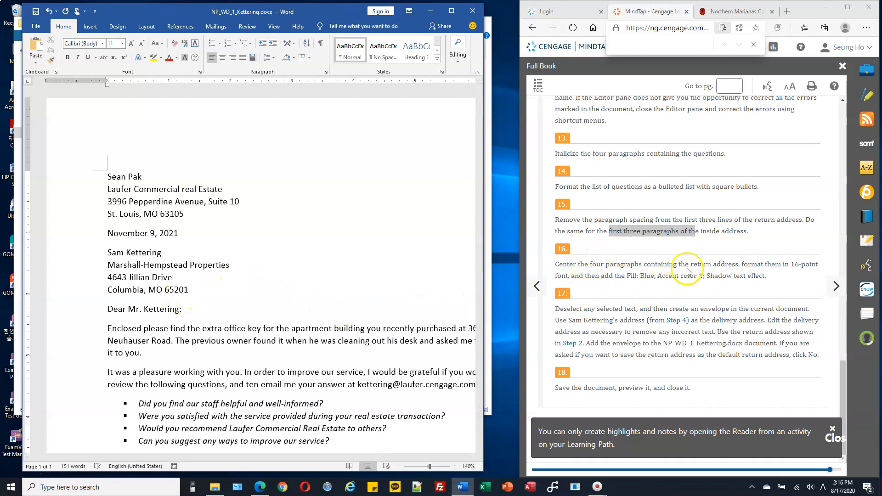
drag(84, 177, 85, 214)
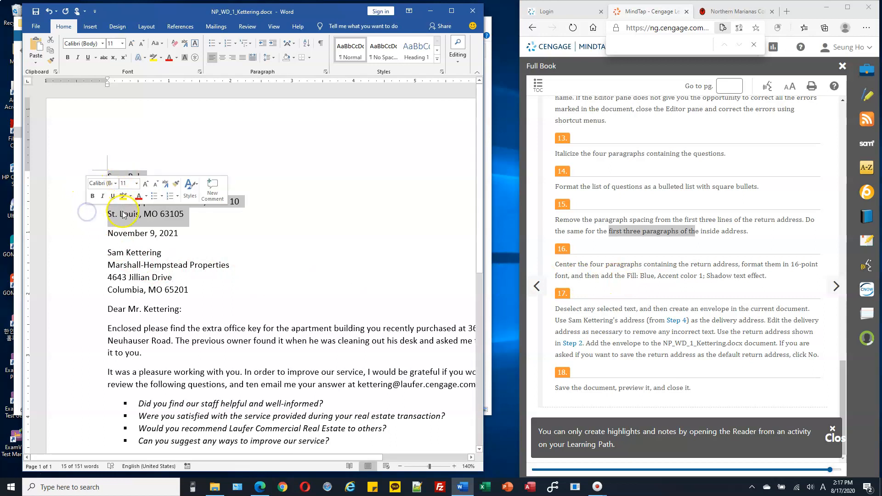
click(222, 59)
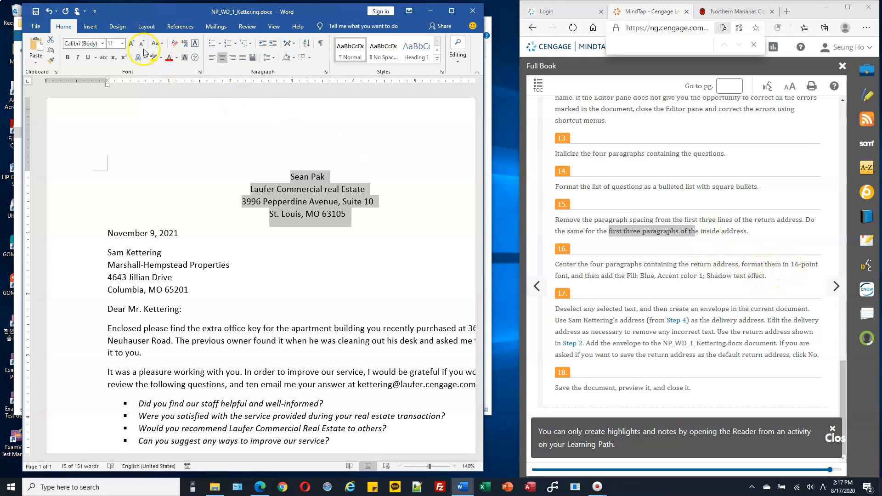
click(123, 46)
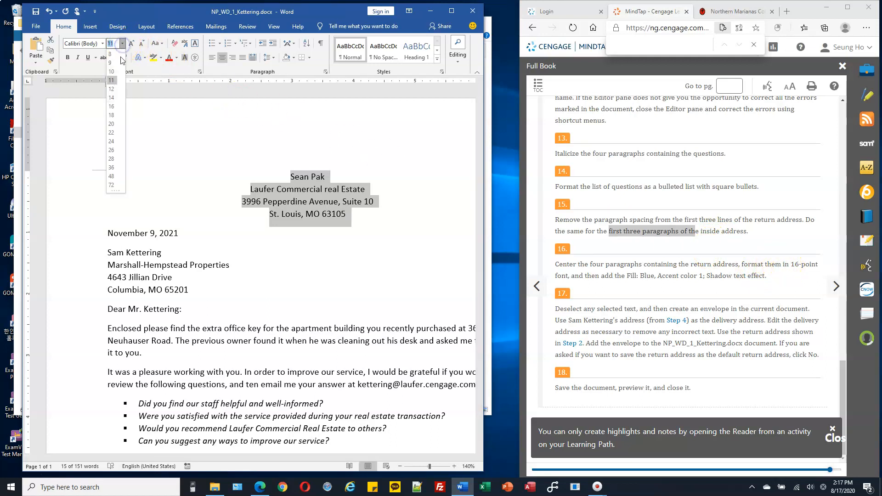
click(111, 106)
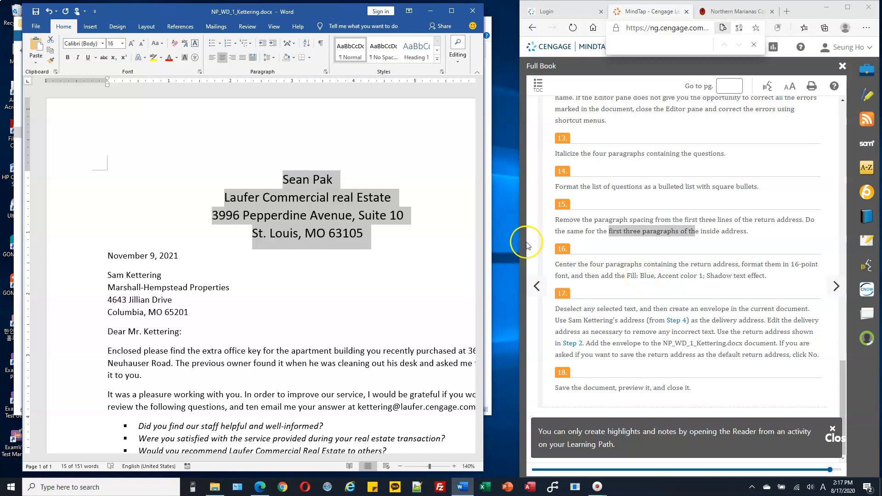
Color the return address text Blue, Accent 1.
click(176, 59)
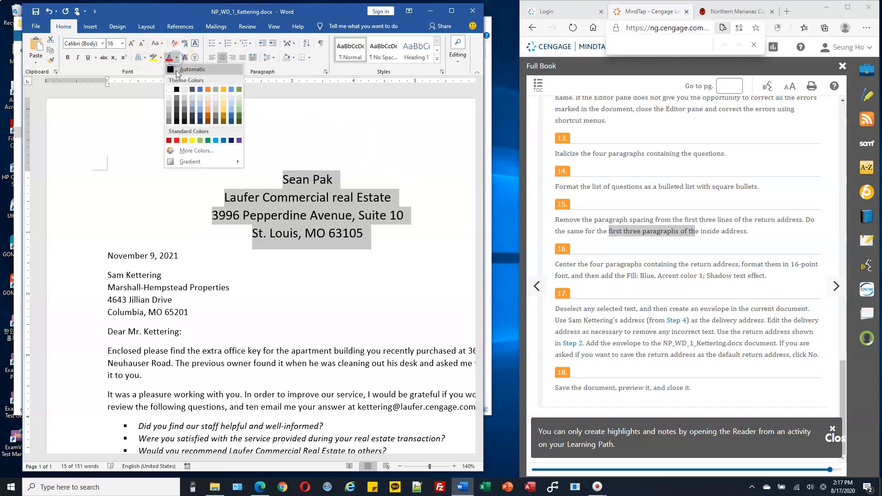
click(200, 90)
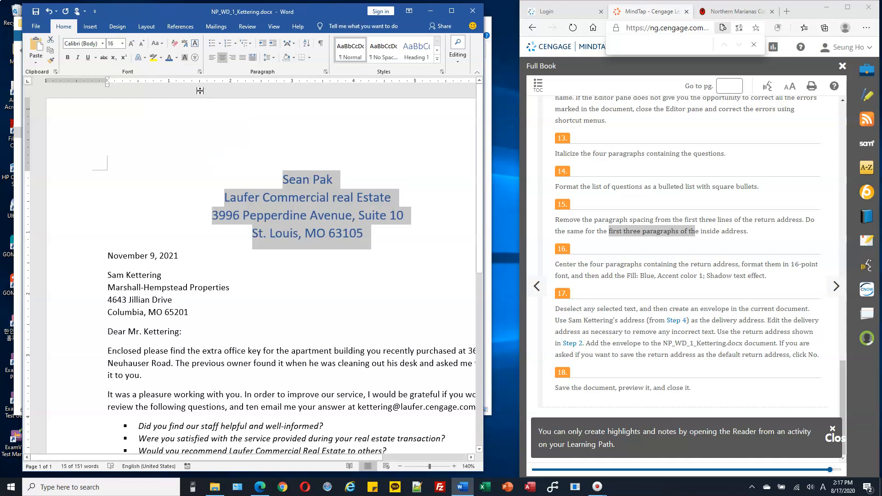
click(178, 61)
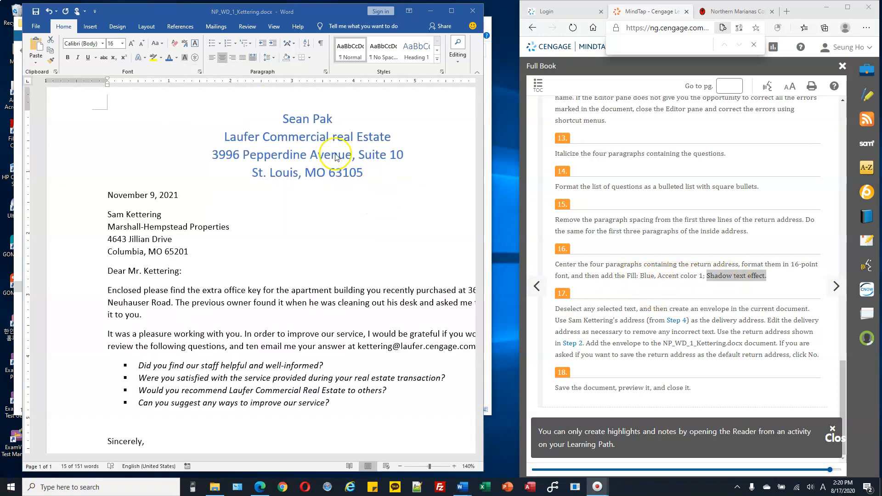
Apply the Offset: Bottom Right outer shadow text effect to the selected return address.
click(278, 140)
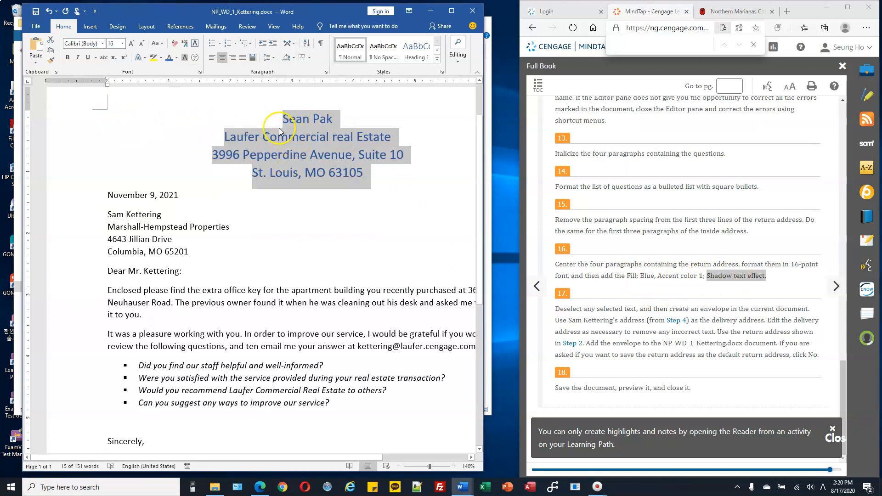
click(145, 58)
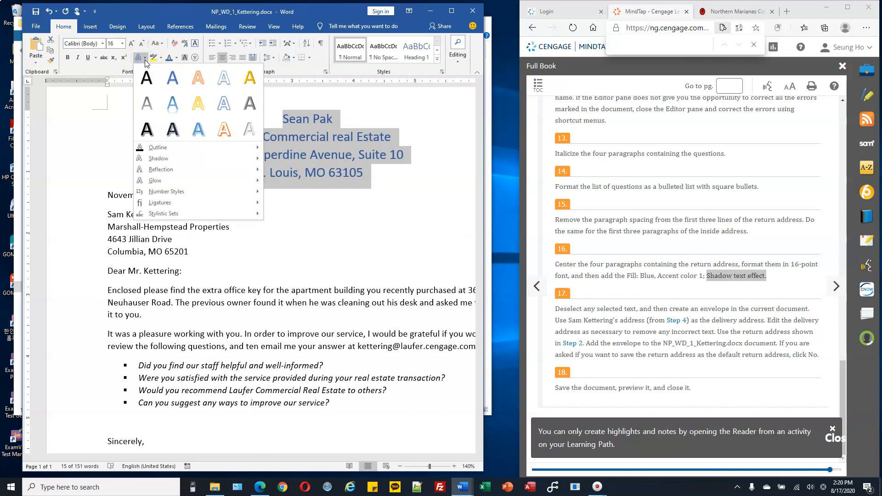
mouse_move(172, 159)
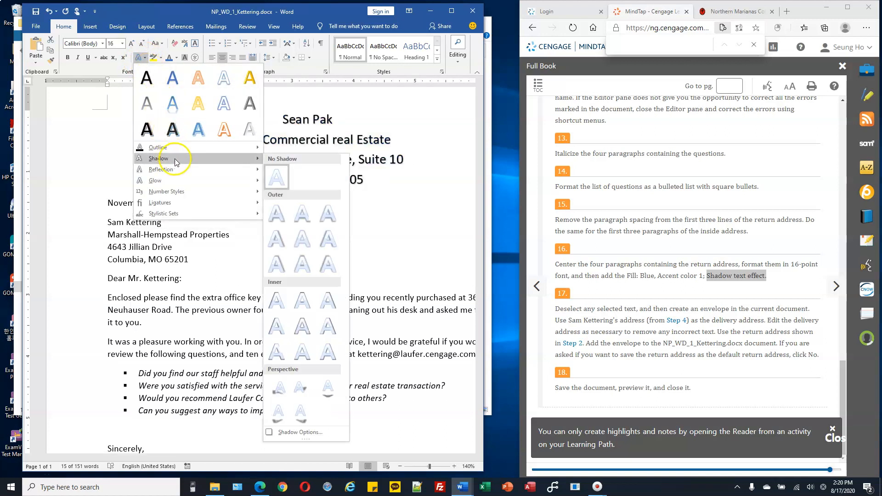
click(278, 213)
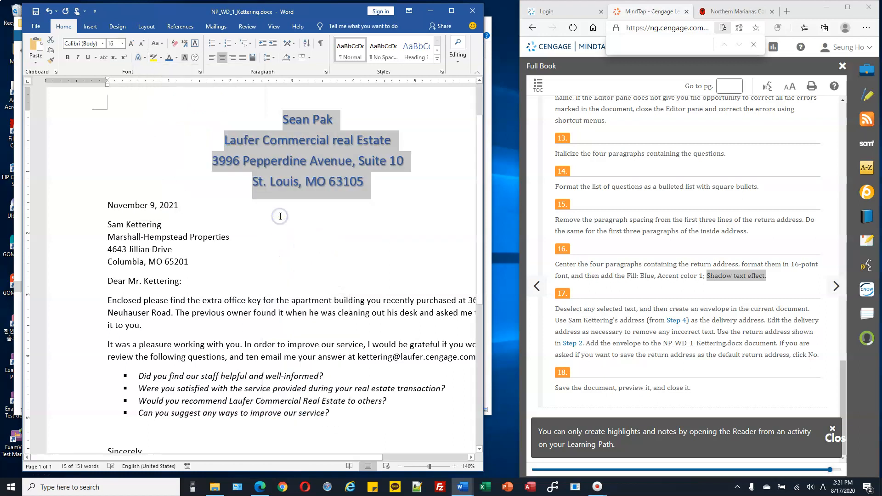
click(345, 162)
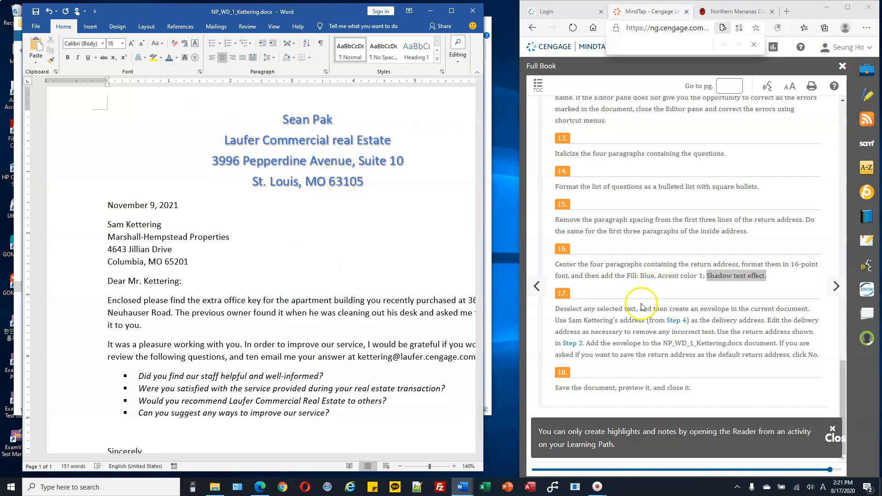
click(362, 247)
scroll(374, 247, down, 4)
scroll(374, 248, up, 3)
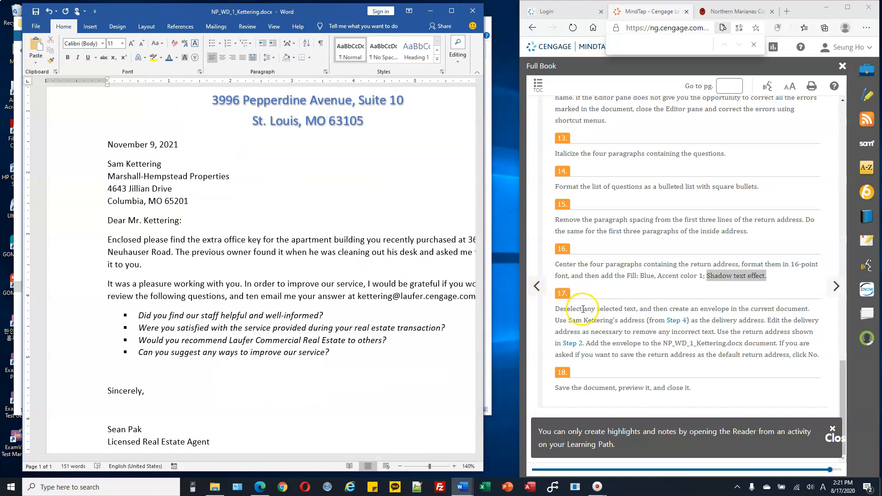
click(266, 252)
click(307, 261)
drag(671, 310, 744, 309)
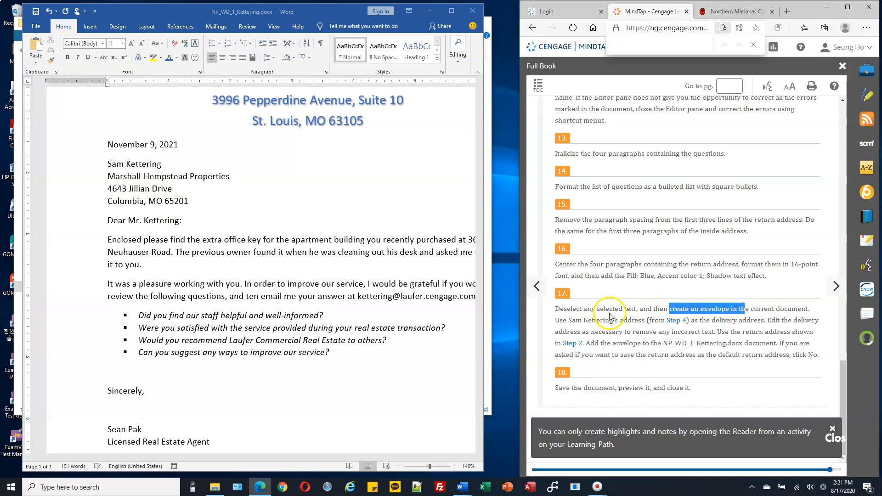
click(305, 230)
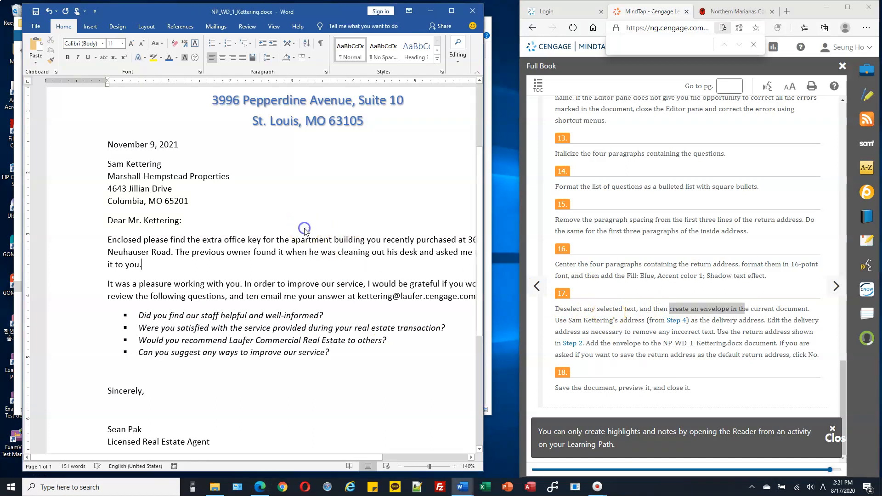
scroll(305, 229, up, 3)
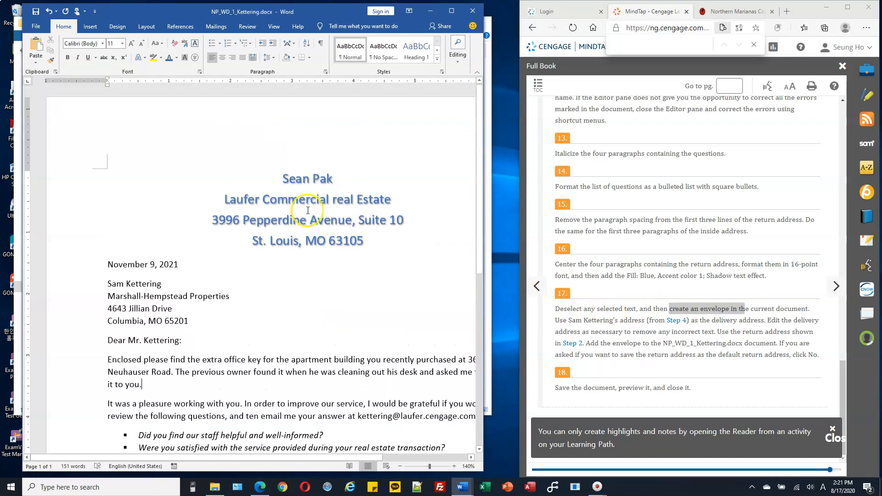
Open the Envelopes dialog and paste the copied inside address from the instructions as the delivery address.
click(221, 28)
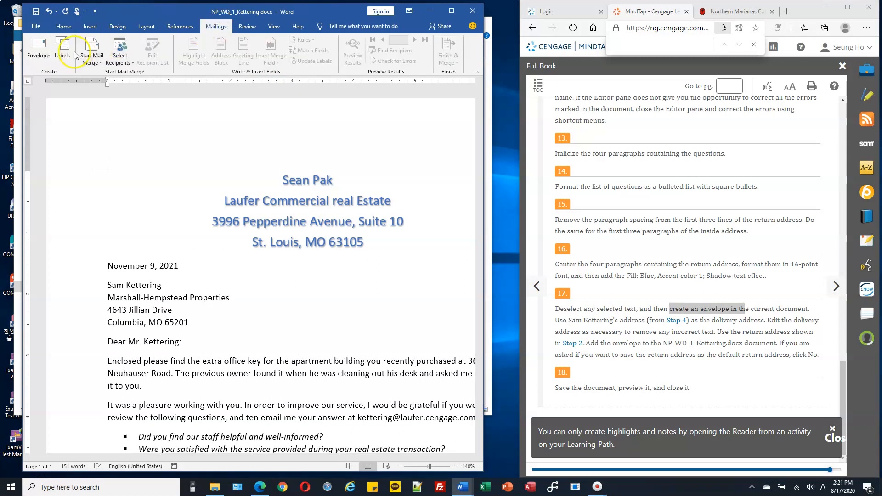
click(43, 55)
click(39, 54)
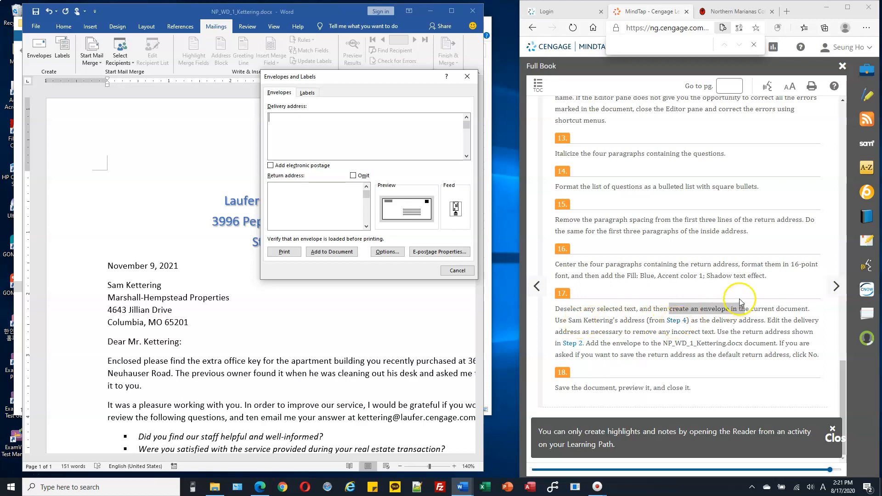
scroll(739, 302, up, 10)
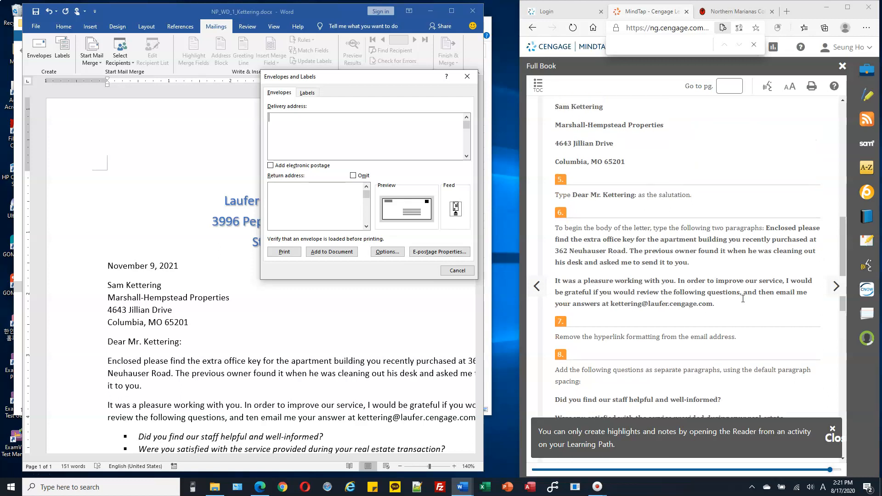
scroll(743, 298, up, 2)
drag(555, 208, 643, 262)
key(ctrl+c)
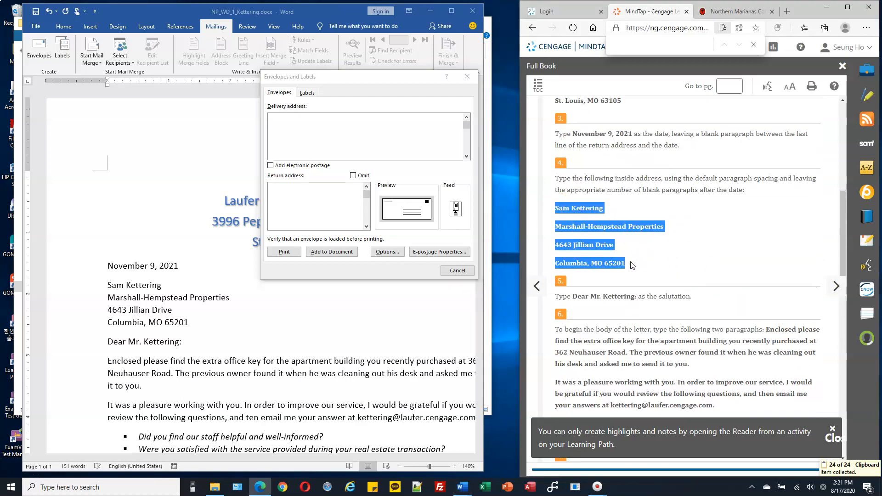
click(328, 123)
key(ctrl+v)
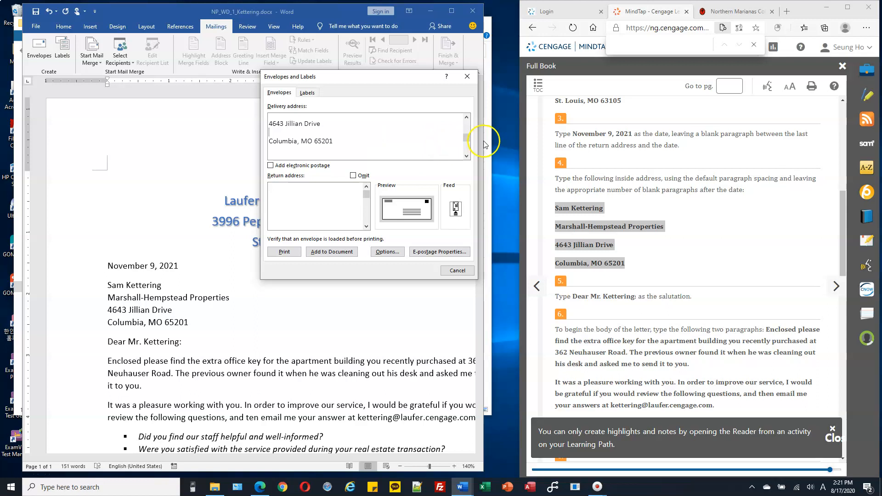
Delete the blank lines between the delivery address lines.
drag(468, 139, 467, 118)
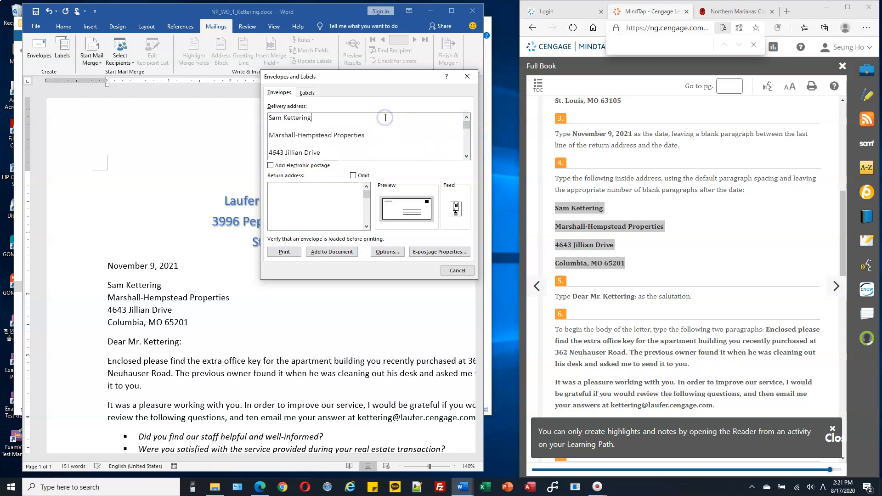
key(Delete)
click(380, 133)
key(Delete)
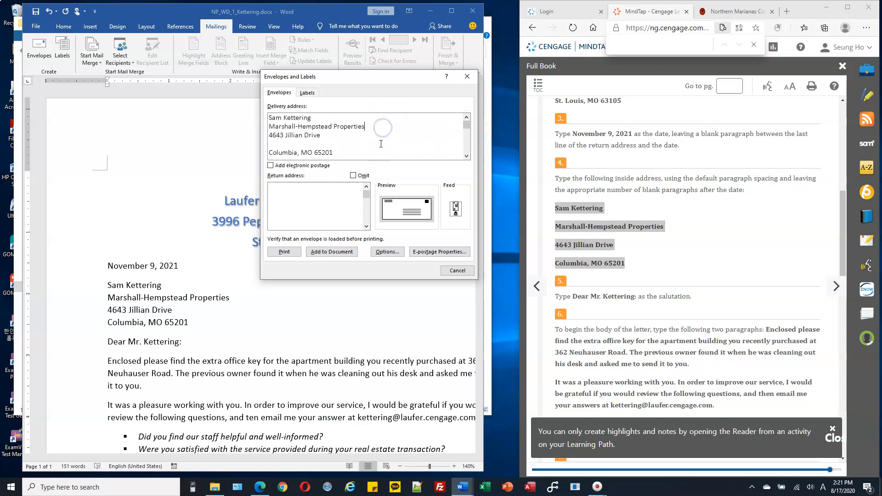
key(Delete)
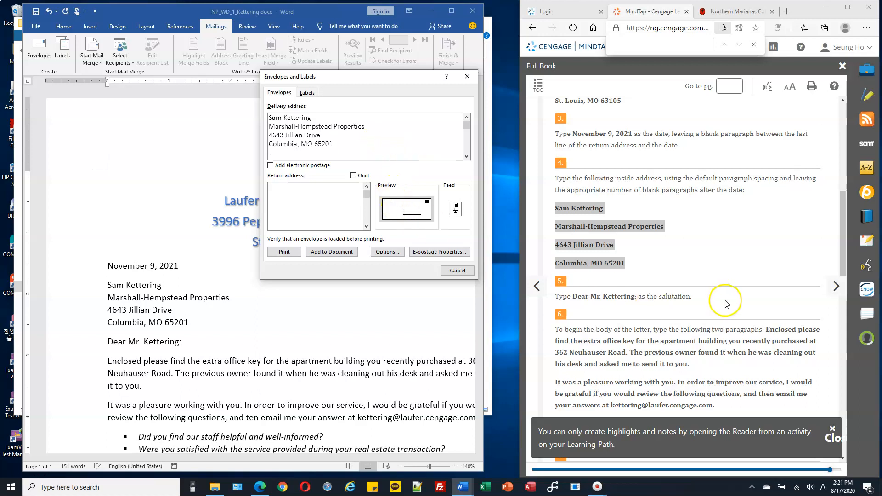
Copy the return address from the instructions and paste it into the envelope's return address box.
scroll(717, 303, down, 10)
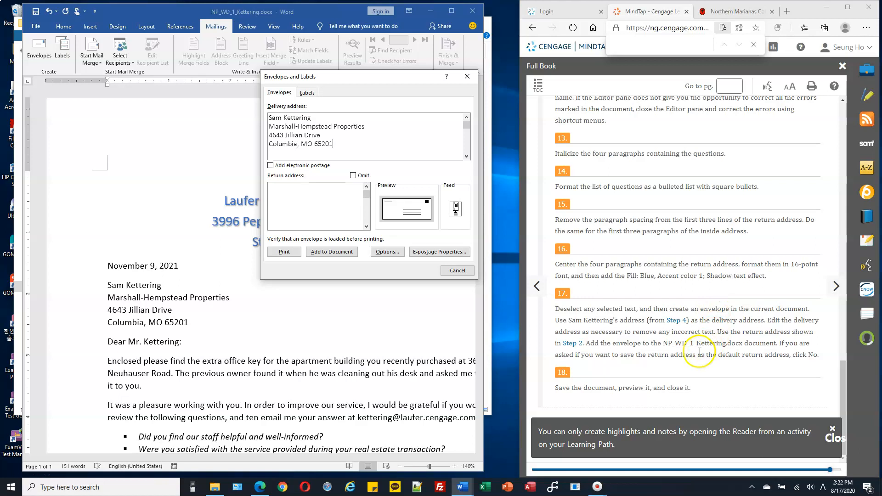
double_click(750, 332)
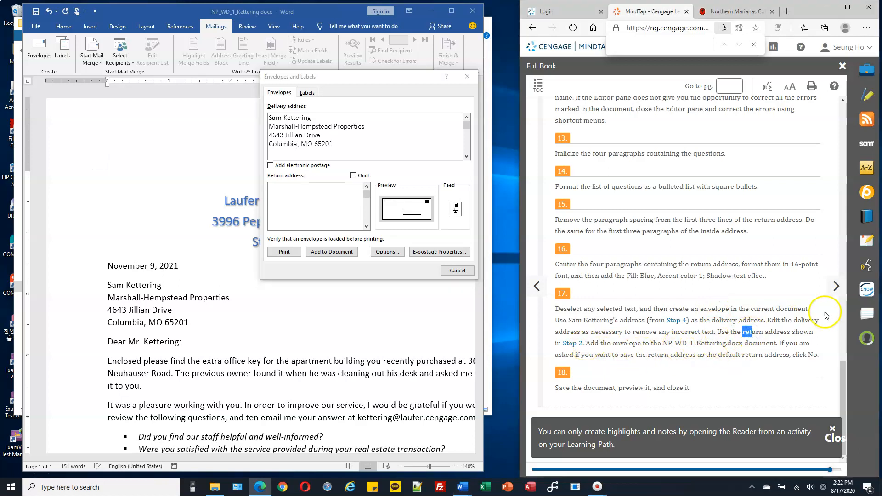
click(843, 265)
click(843, 265)
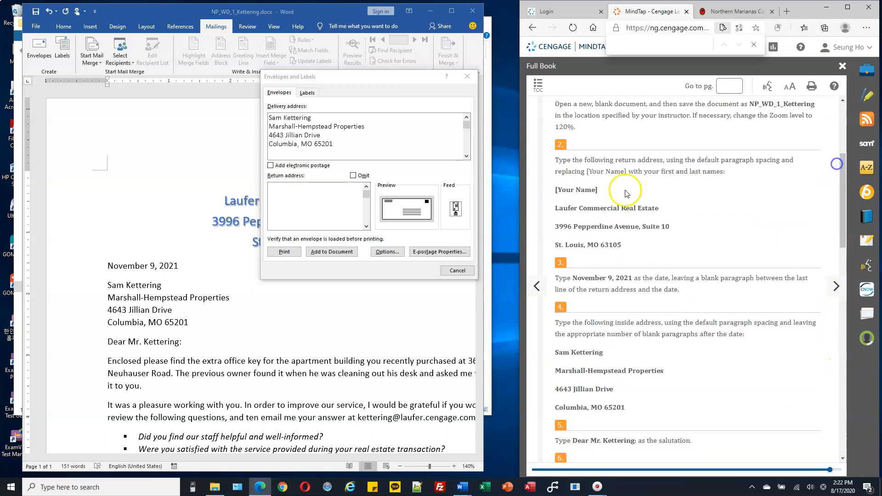
drag(555, 190, 634, 246)
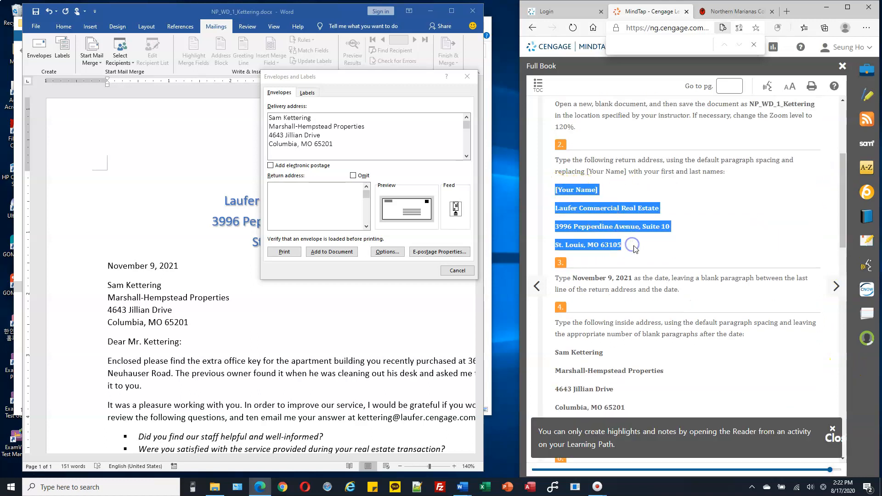
key(ctrl+c)
click(317, 193)
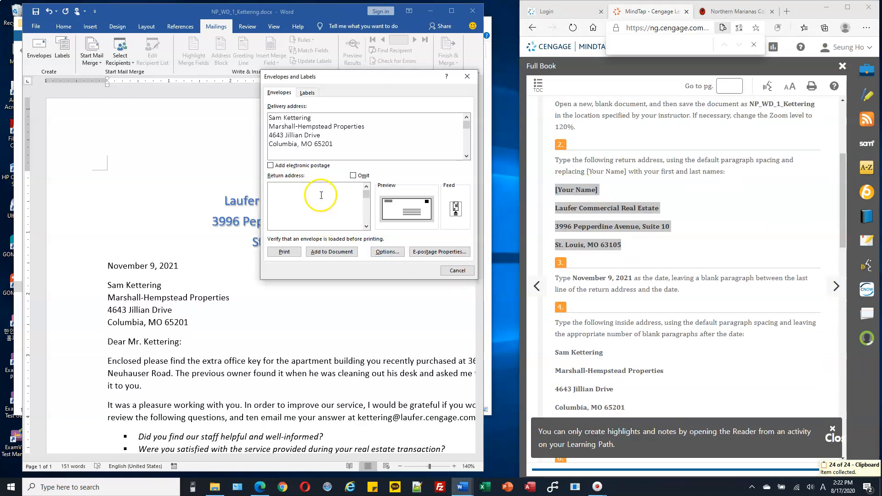
key(ctrl+v)
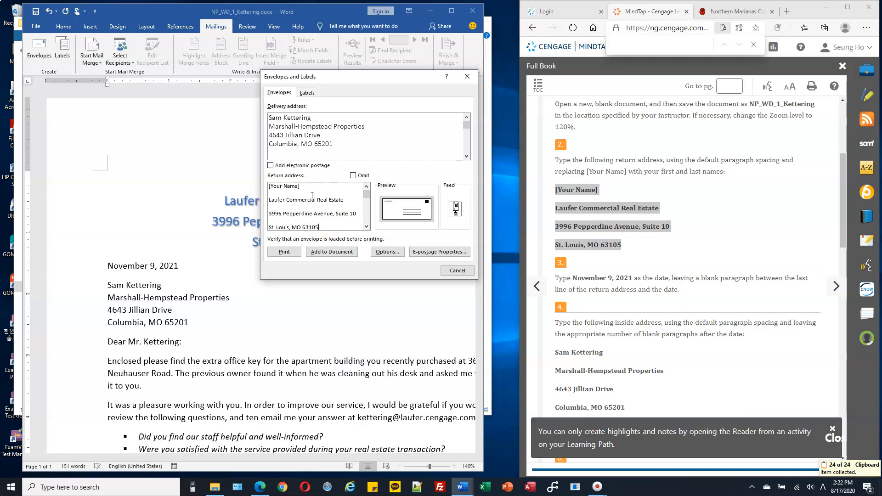
drag(309, 189, 262, 188)
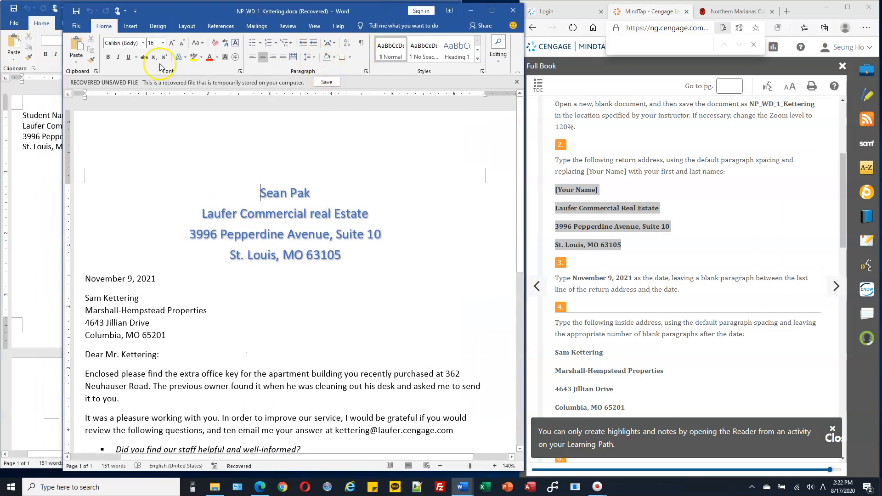
Close the older window of the document, keeping the recovered document open.
click(32, 147)
click(451, 8)
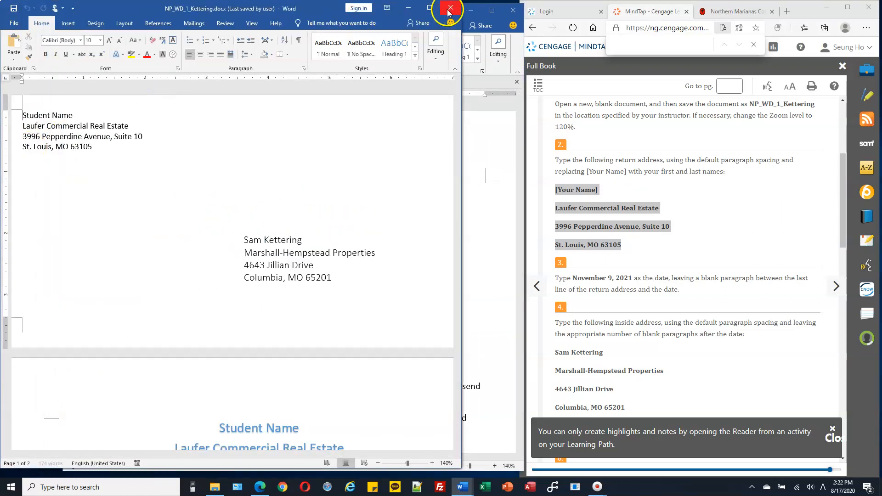
drag(391, 14, 380, 12)
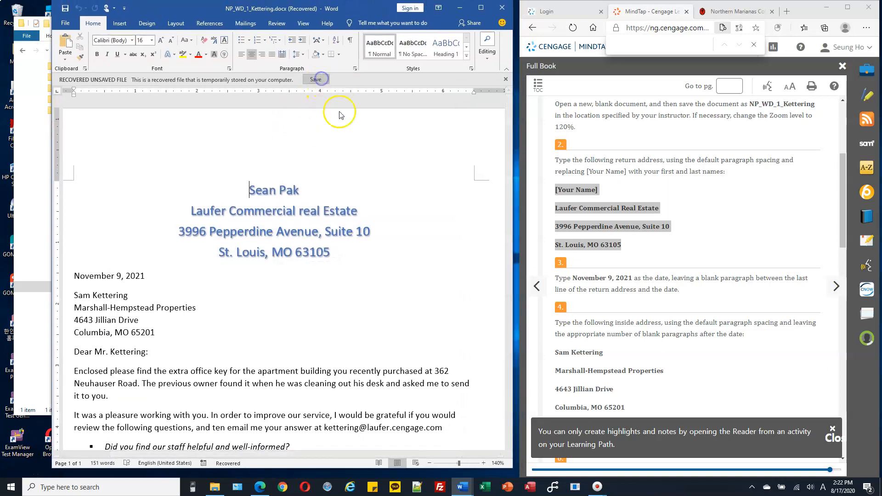
Reopen the Envelopes dialog and paste the copied inside address from the instructions as the delivery address.
scroll(317, 175, down, 3)
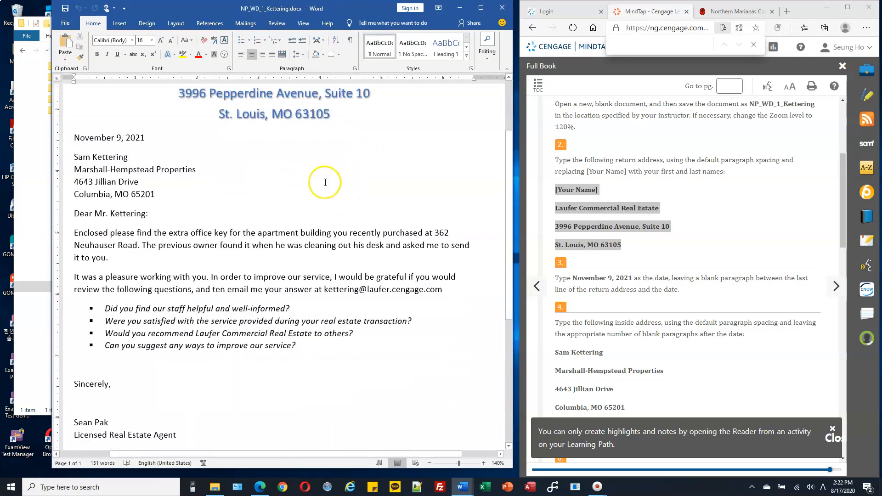
scroll(331, 177, up, 3)
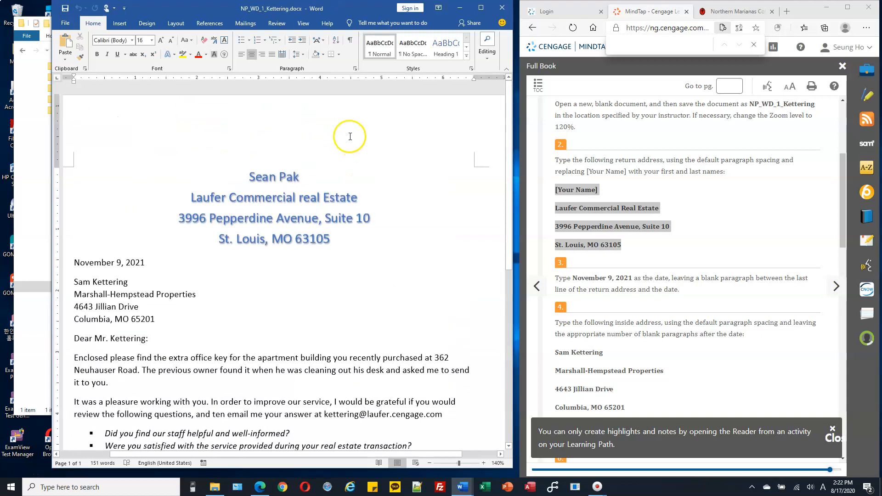
click(245, 24)
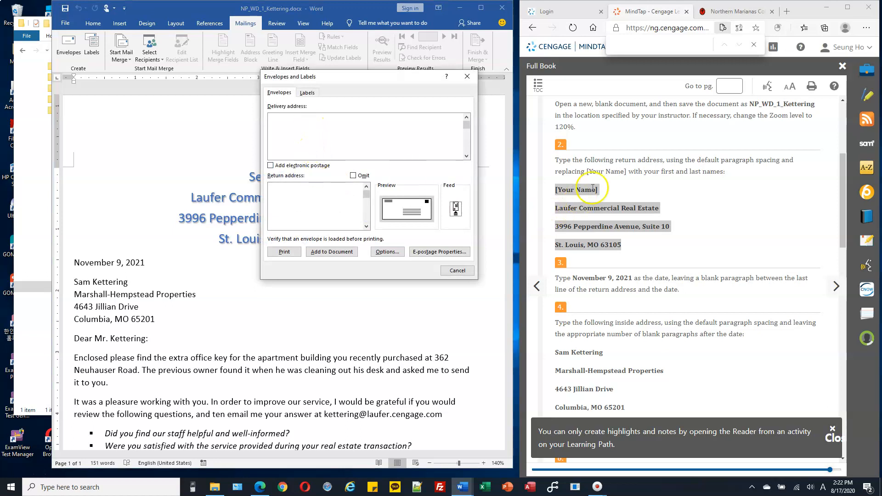
scroll(625, 253, down, 1)
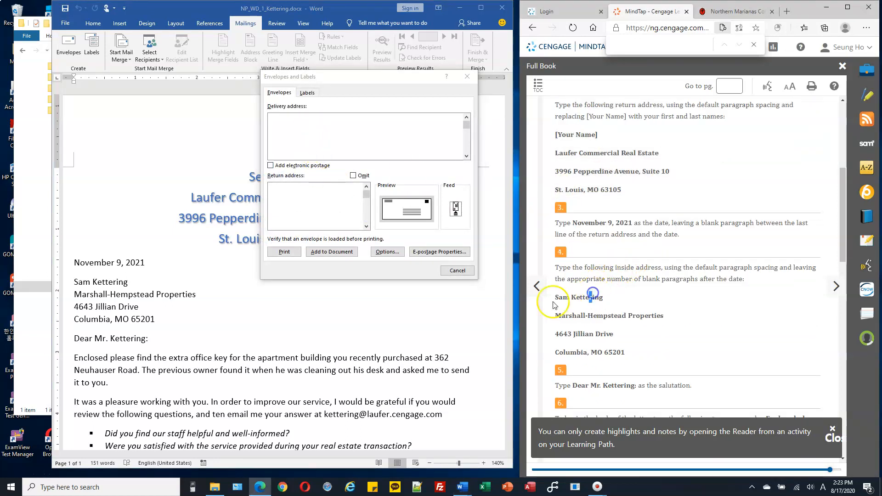
drag(554, 297, 642, 356)
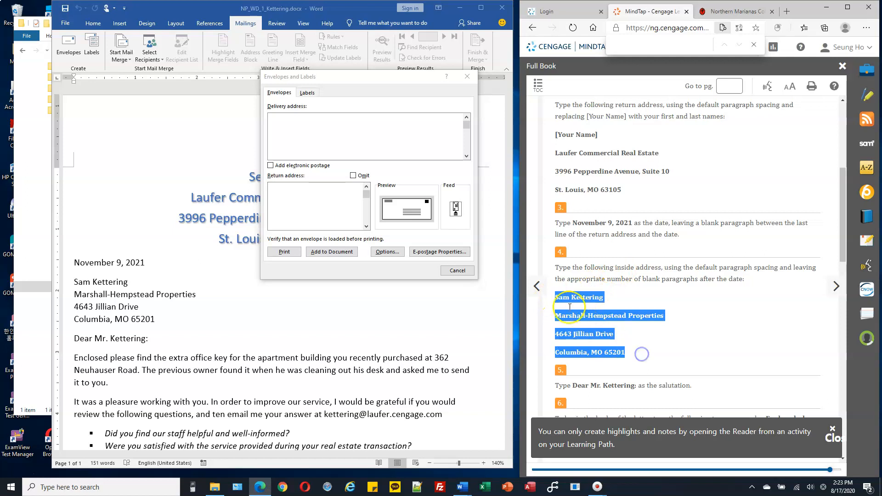
key(ctrl+c)
click(328, 122)
key(ctrl+v)
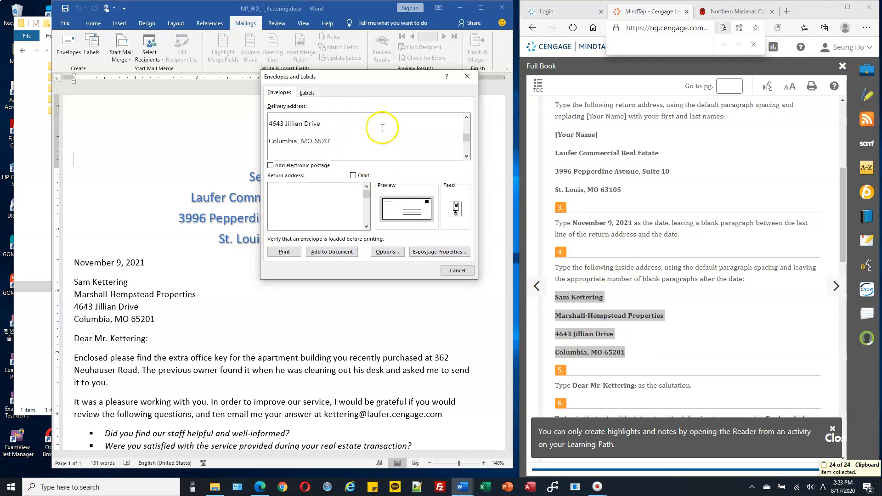
Remove the blank lines between the pasted delivery address lines.
click(467, 118)
click(392, 119)
key(Delete)
click(380, 127)
key(Delete)
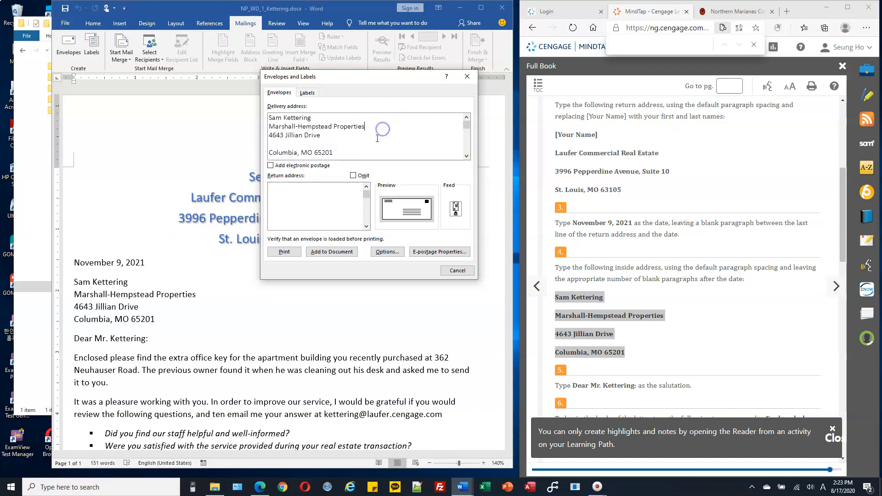
key(Delete)
Copy the four return address lines from the instructions.
click(590, 188)
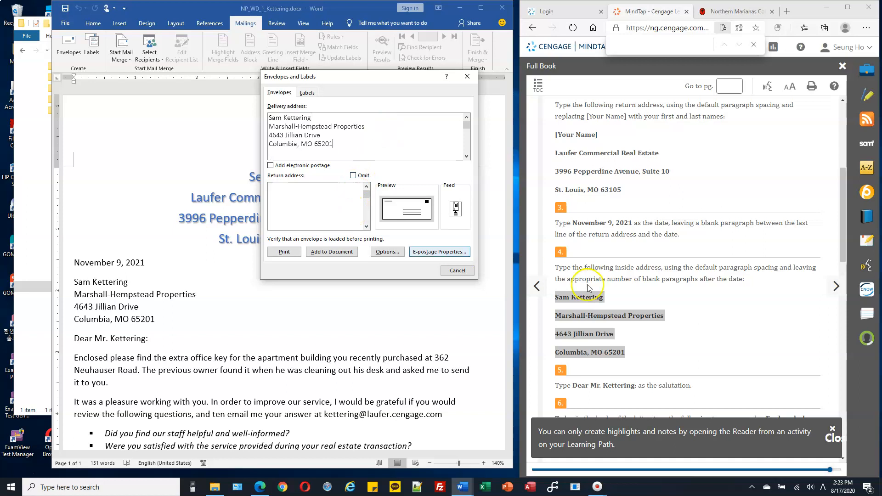
drag(555, 134, 626, 190)
key(ctrl+c)
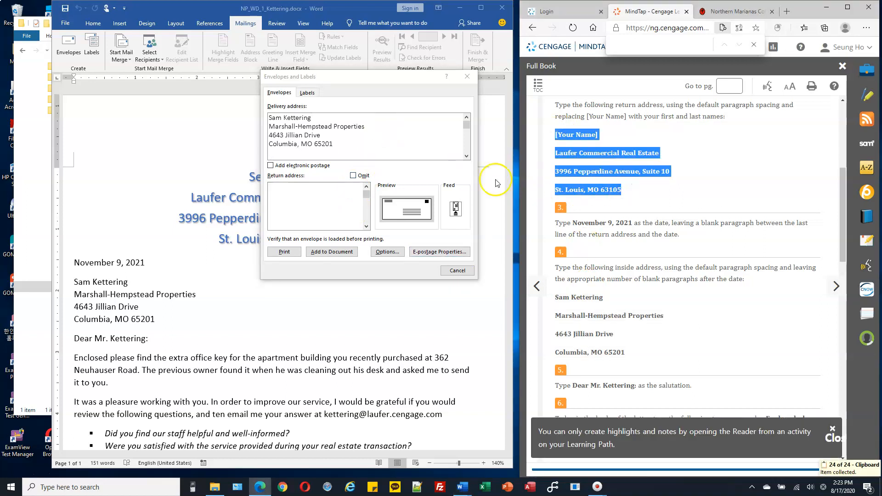
Paste the copied lines into the envelope's return address box and replace the [Your Name] placeholder with your own name.
click(341, 195)
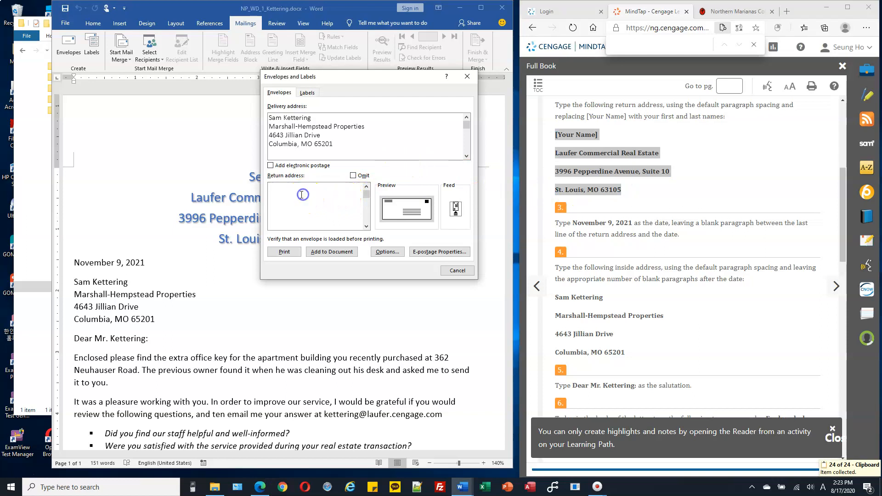
key(ctrl+v)
drag(312, 189, 266, 186)
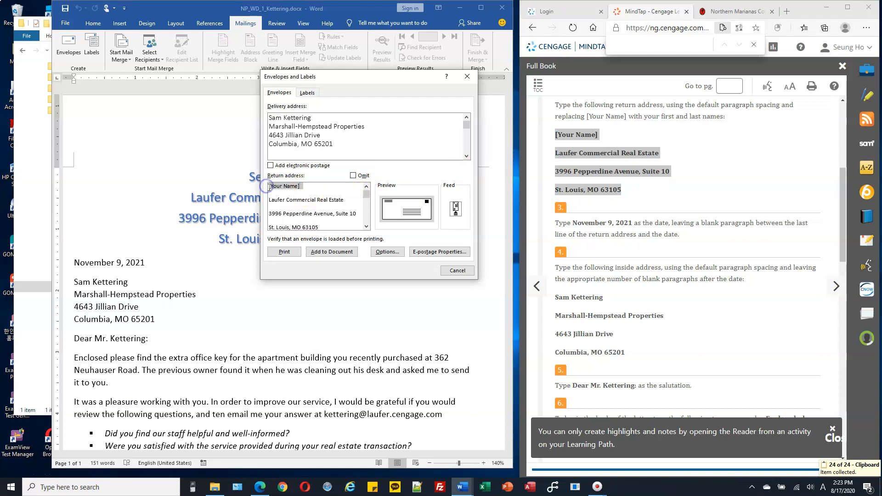
text(Sean Pak)
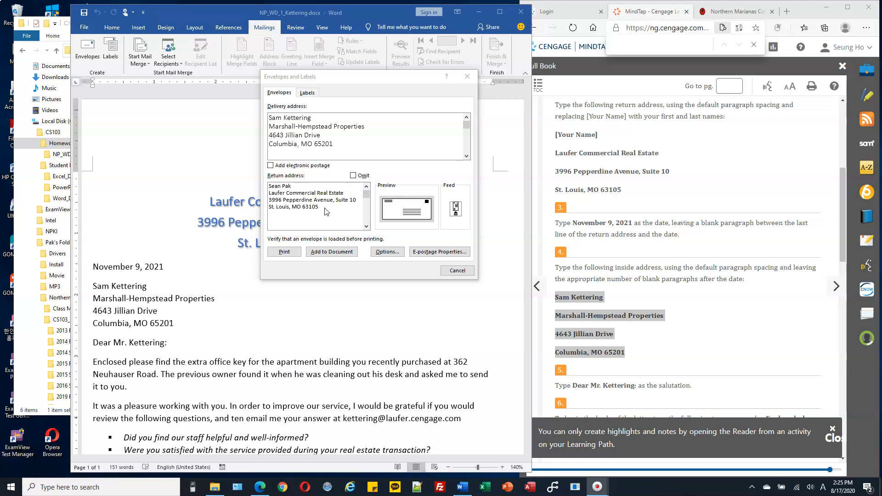
click(322, 206)
drag(322, 206, 269, 186)
click(313, 200)
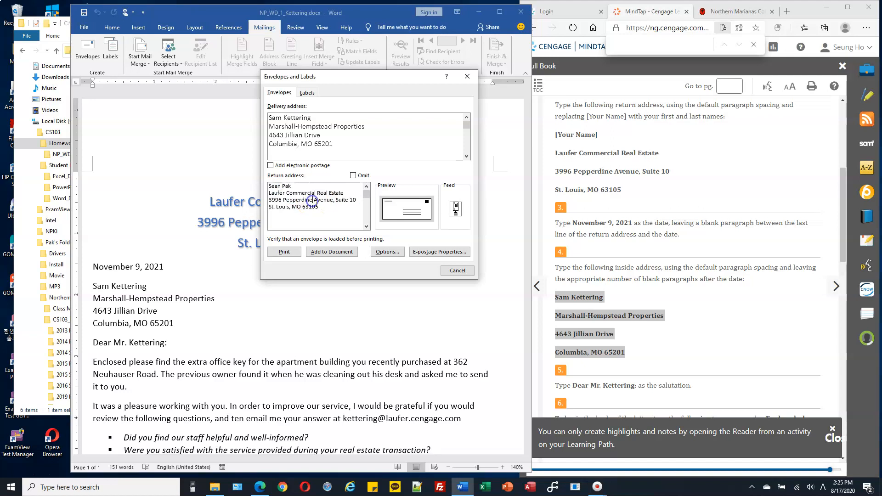
Add the envelope to the document, declining to save the return address as the default.
click(341, 253)
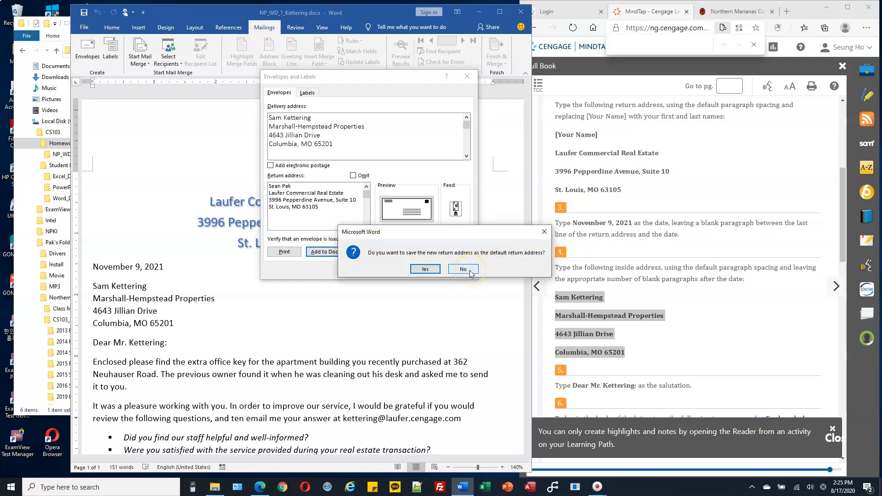
click(464, 270)
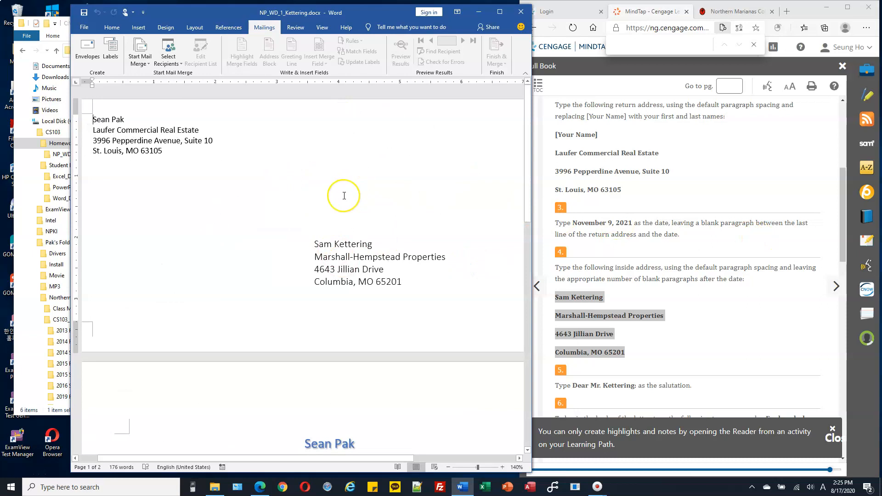
scroll(414, 206, down, 1)
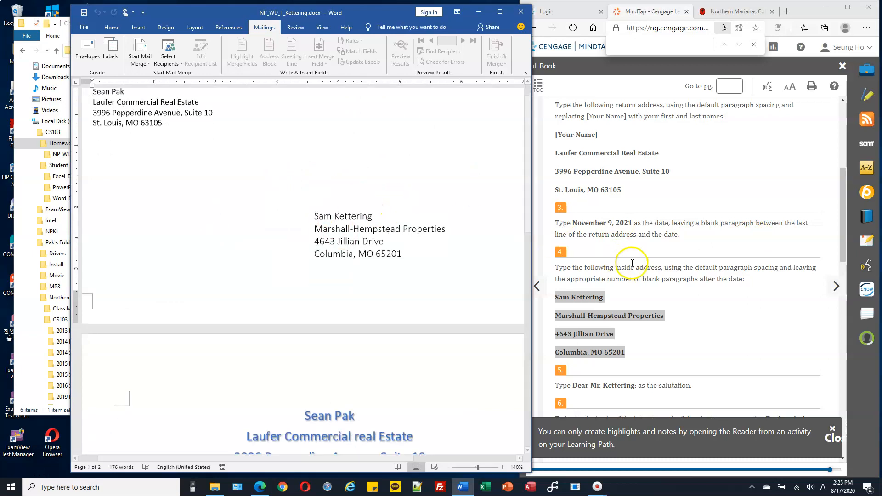
scroll(625, 248, down, 15)
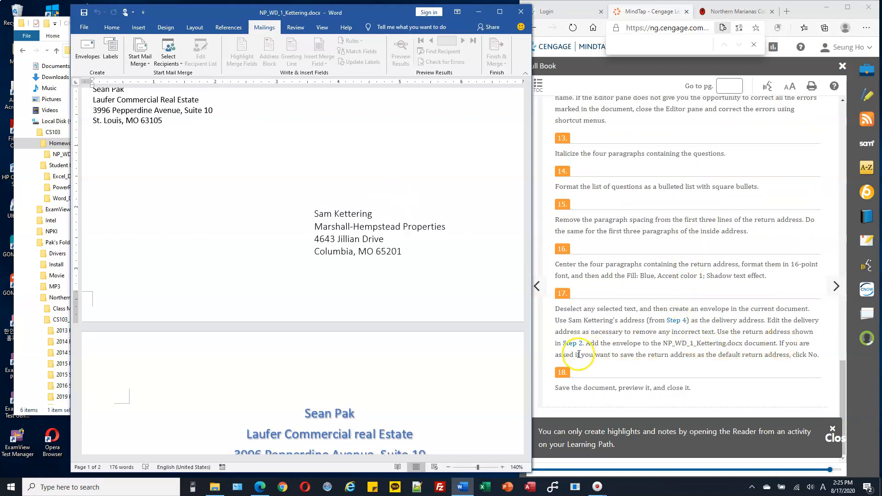
Save the NP_WD_1_Kettering document and close Word.
drag(808, 354, 819, 355)
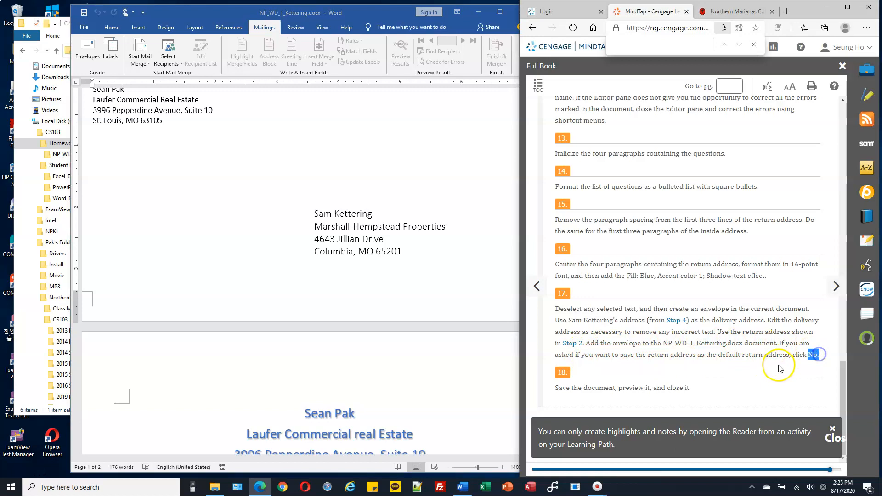
click(677, 393)
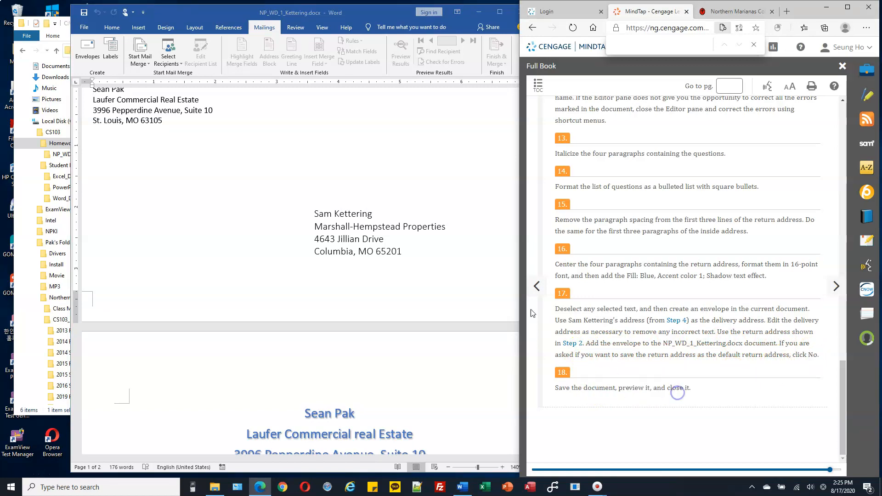
click(85, 18)
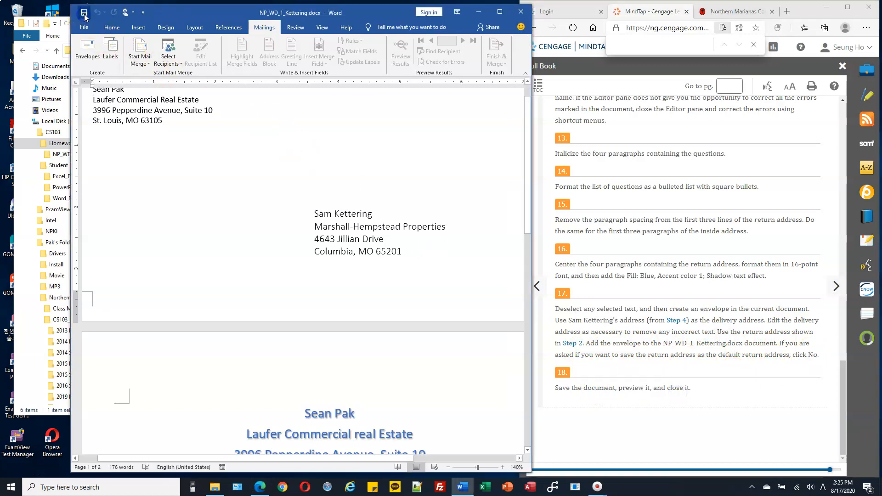
click(262, 162)
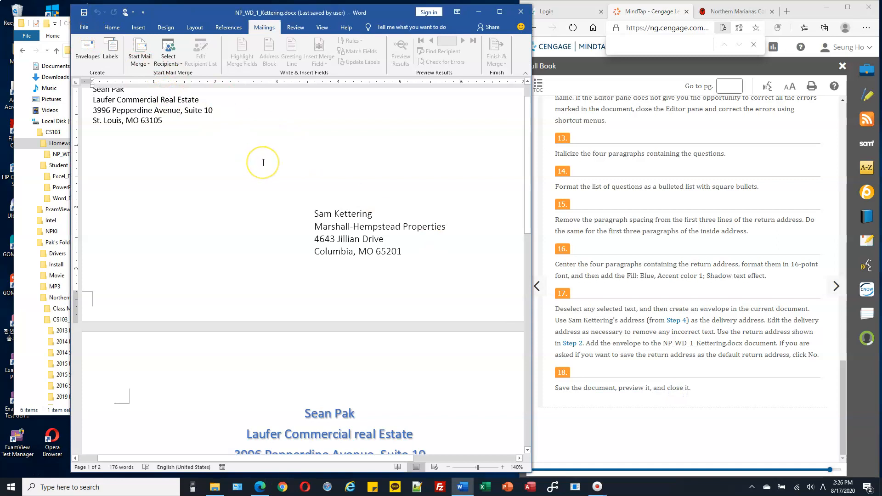
click(522, 18)
Reopen NP_WD_1_Kettering.docx, review the envelope and letter pages, and close the document.
click(479, 114)
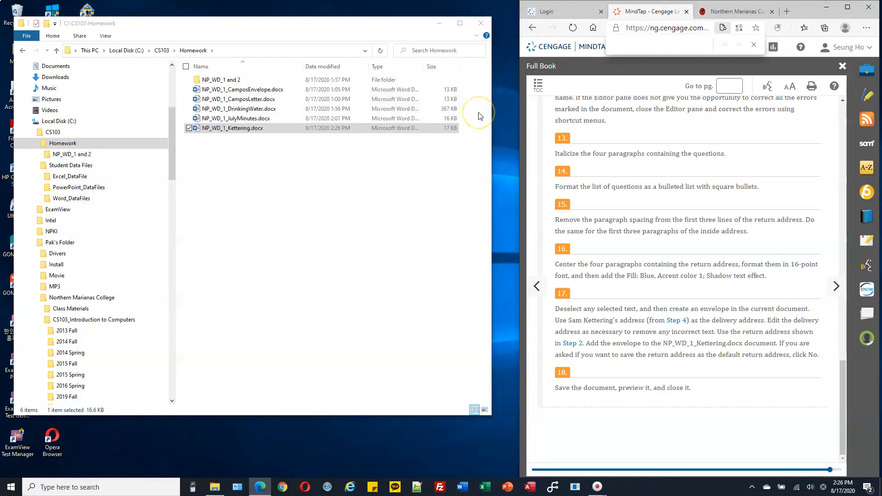
double_click(252, 129)
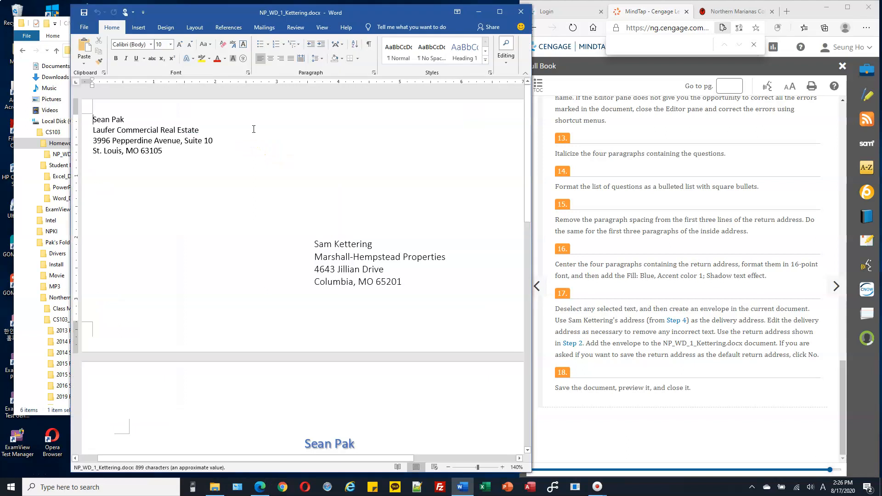
scroll(365, 252, down, 5)
scroll(365, 251, down, 10)
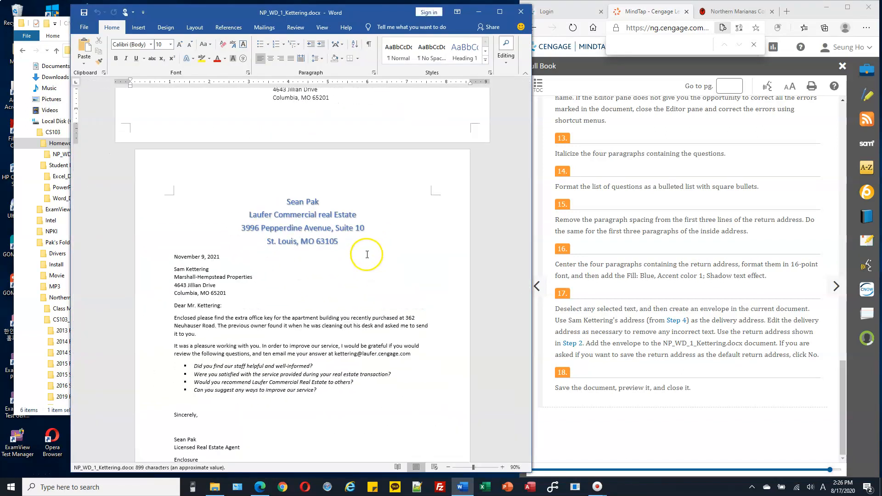
scroll(367, 254, up, 6)
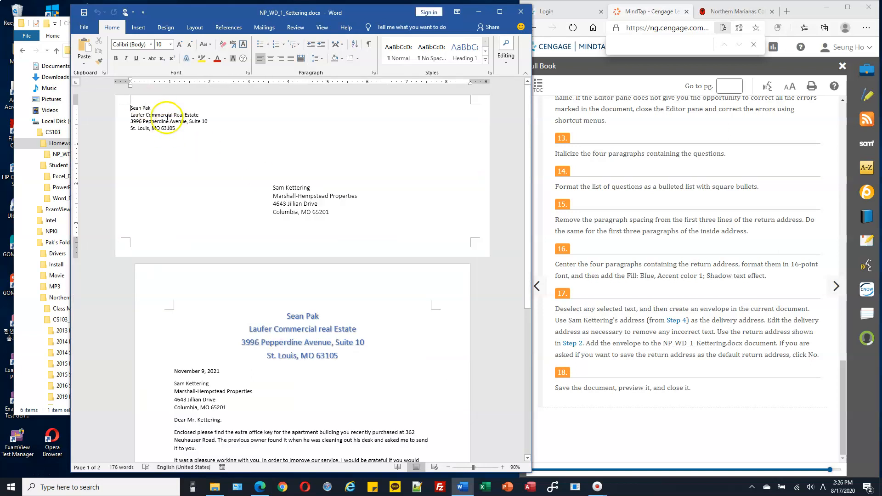
click(302, 192)
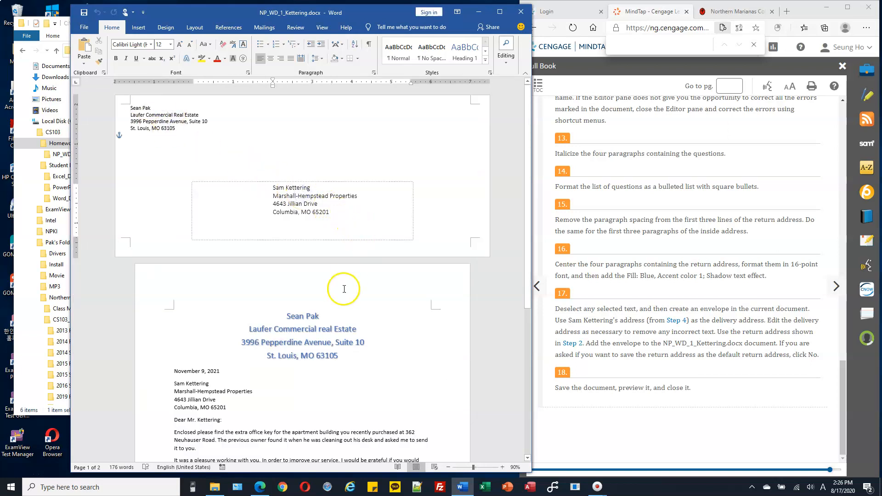
scroll(339, 294, down, 5)
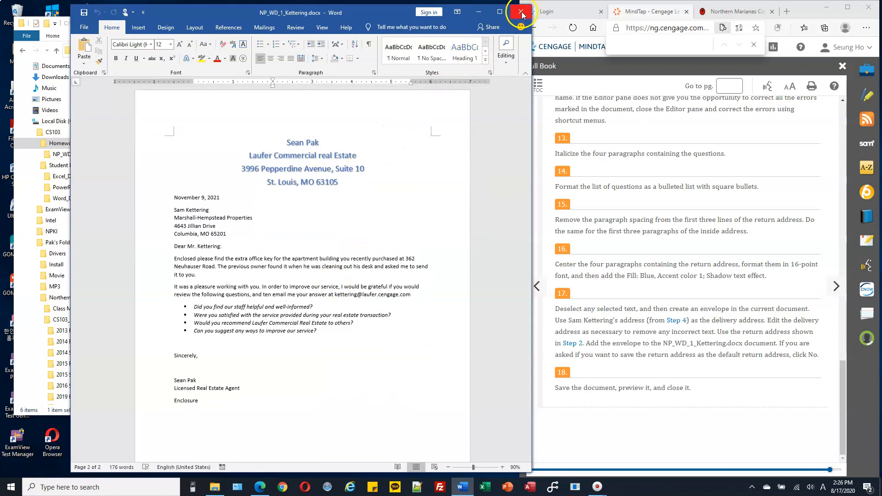
click(520, 12)
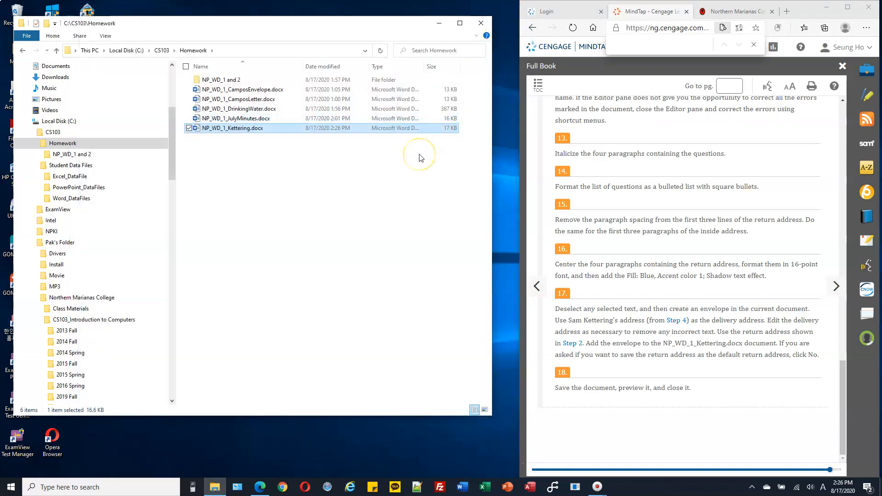